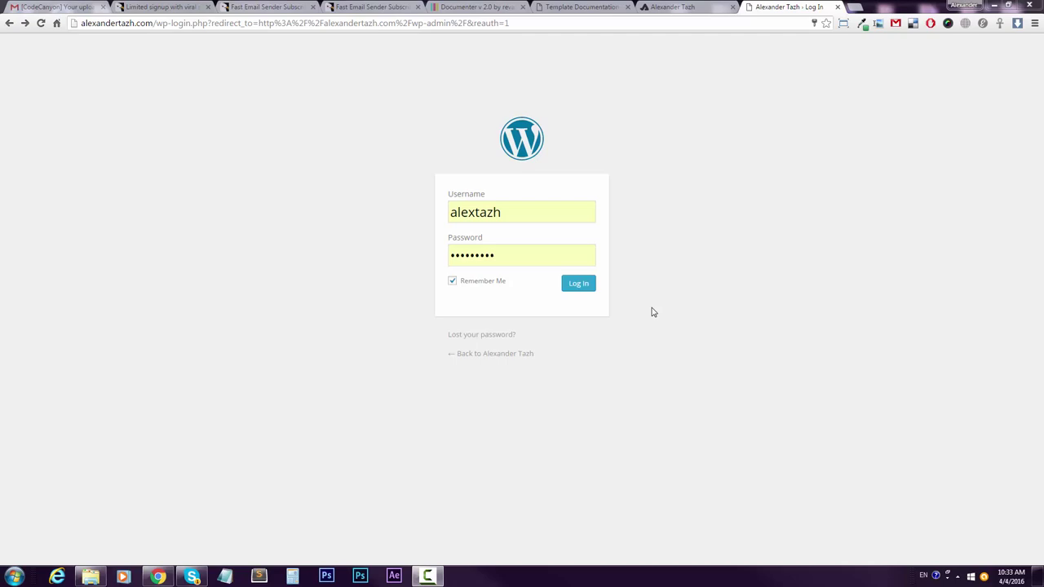
# - Log in to the WordPress site's admin dashboard
pyautogui.click(580, 286)
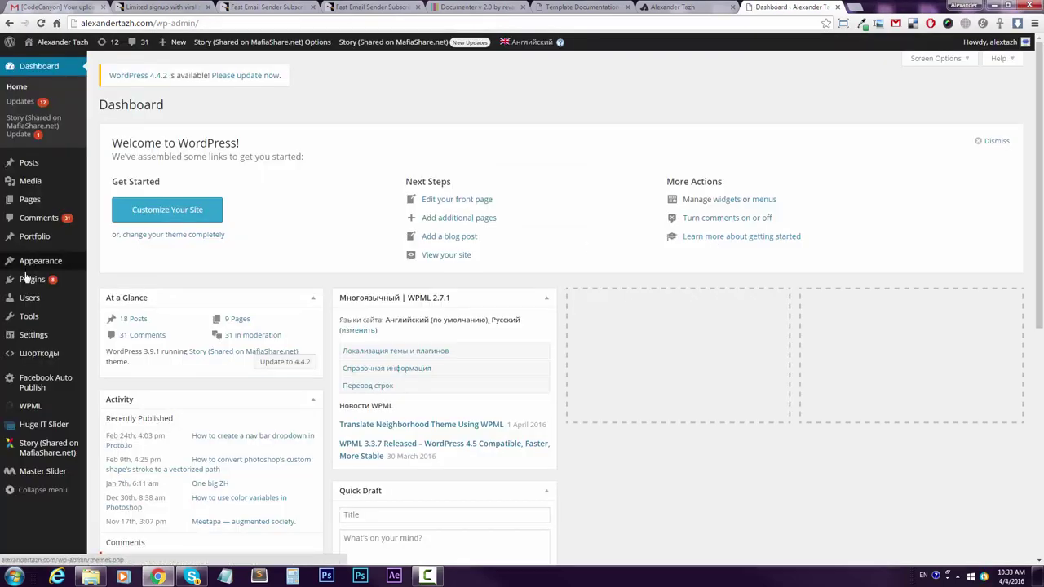
# - Attach limited-signup.zip from the Wp counter - share folder to the plugin upload form
pyautogui.click(28, 279)
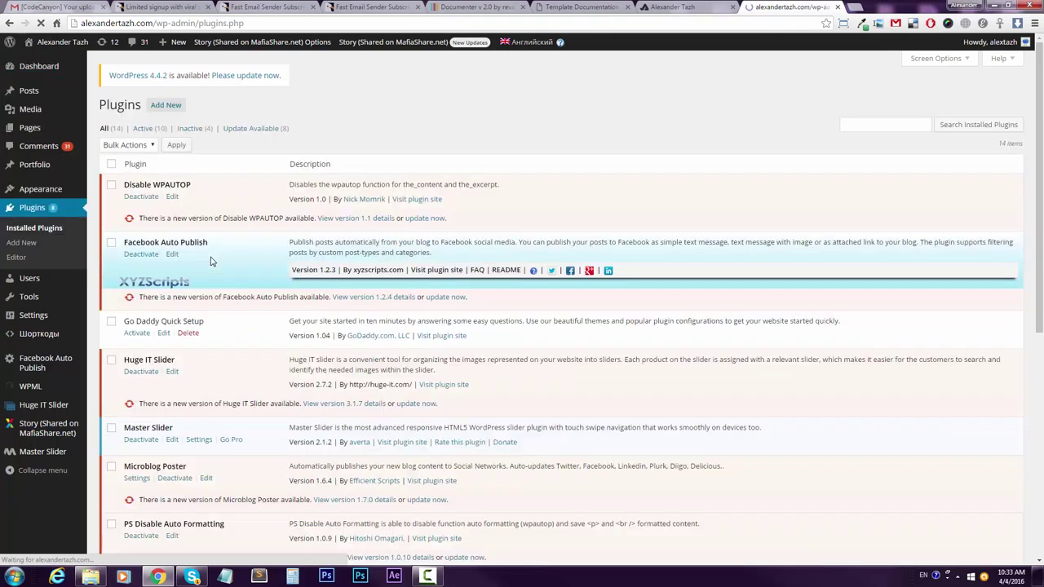
pyautogui.click(174, 108)
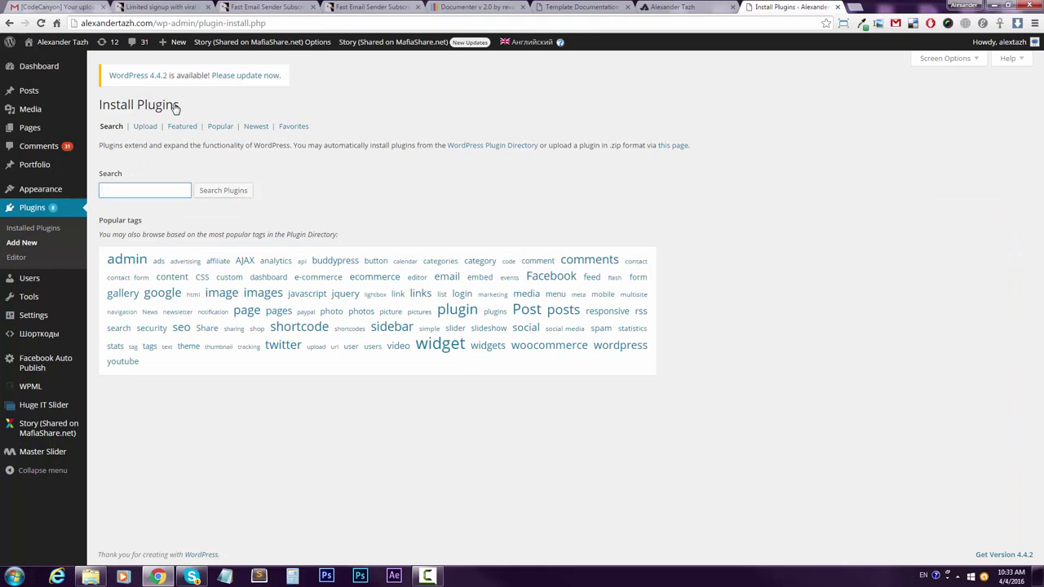
pyautogui.click(149, 128)
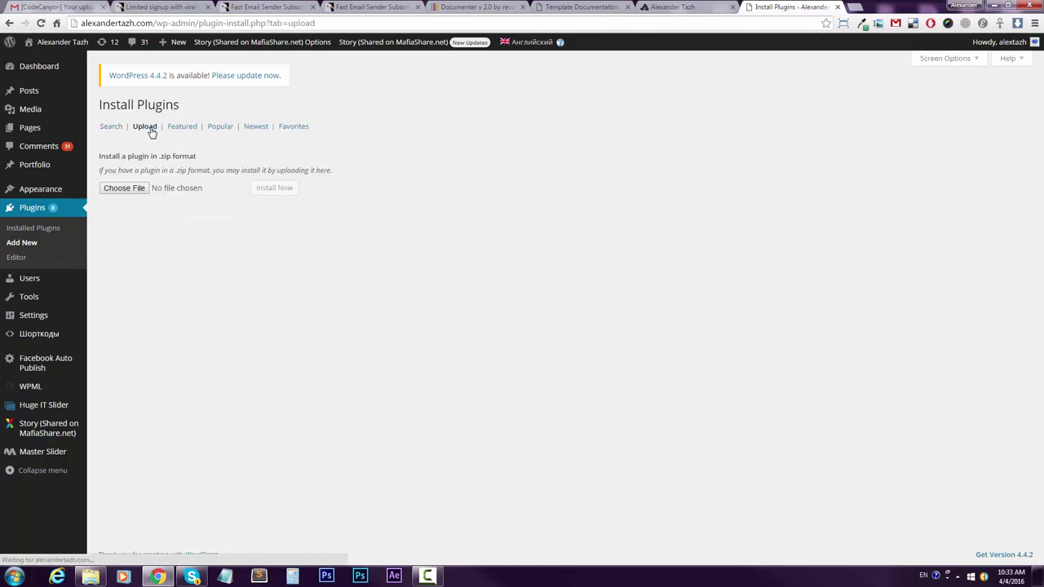
pyautogui.click(134, 190)
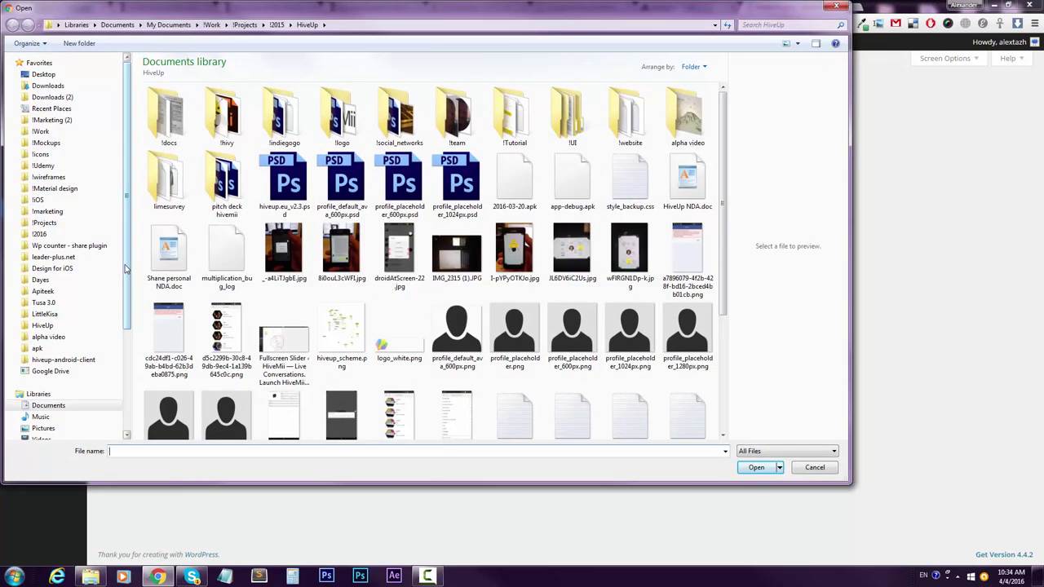
pyautogui.click(96, 246)
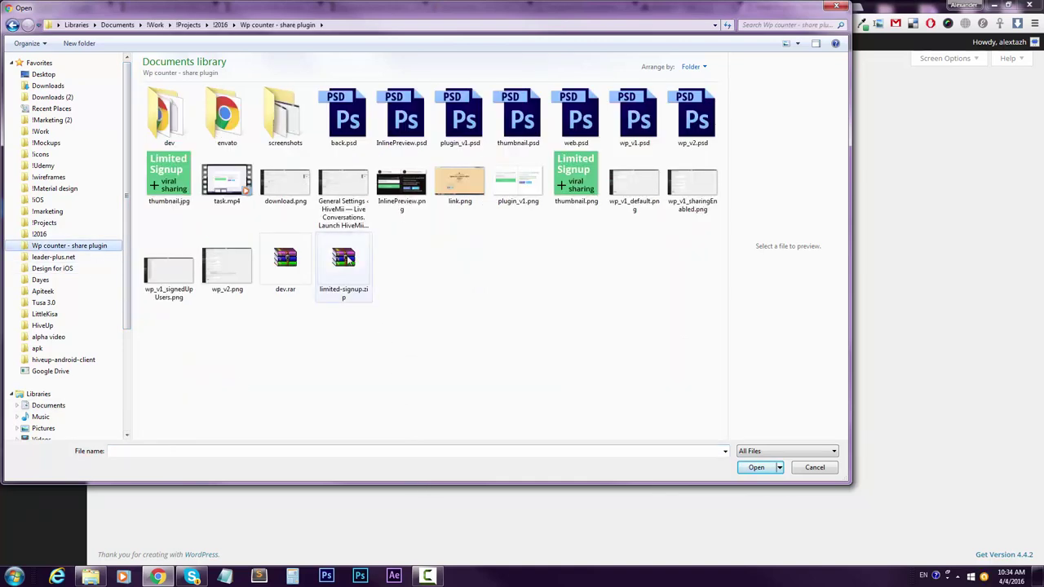
pyautogui.doubleClick(346, 261)
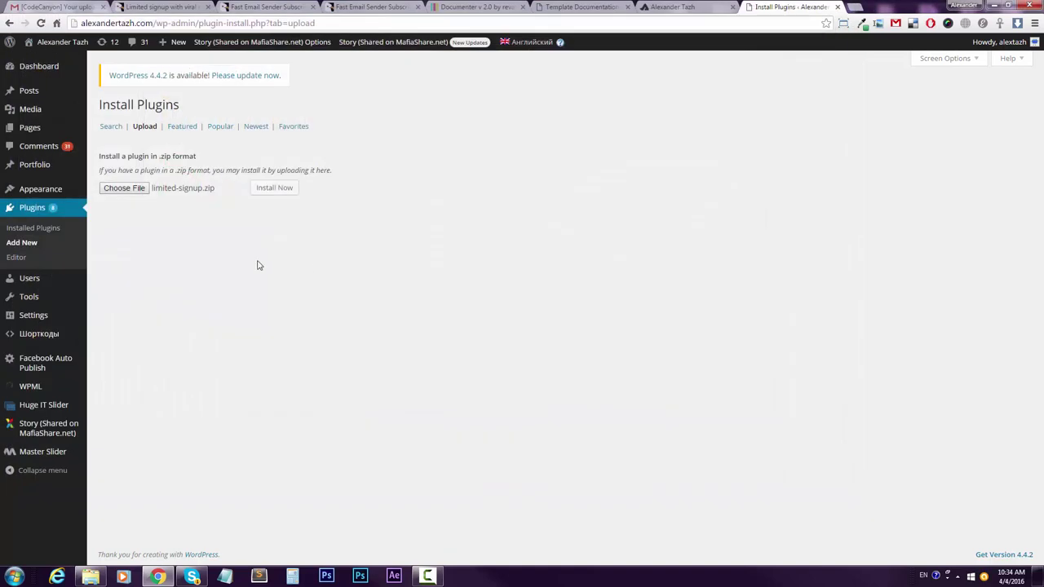
# - Install the uploaded Limited Signup package and activate the plugin
pyautogui.click(262, 192)
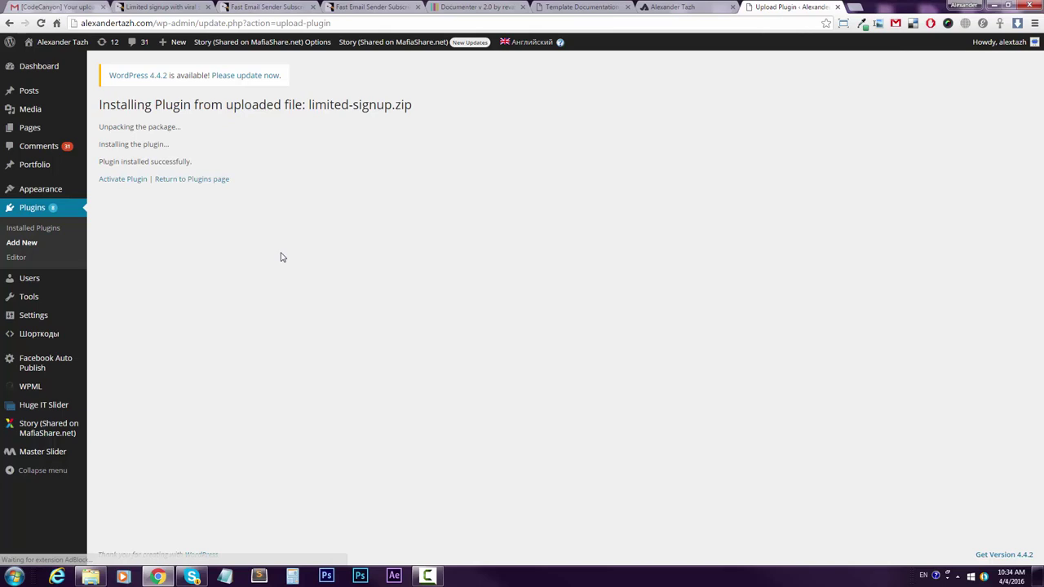
pyautogui.click(132, 179)
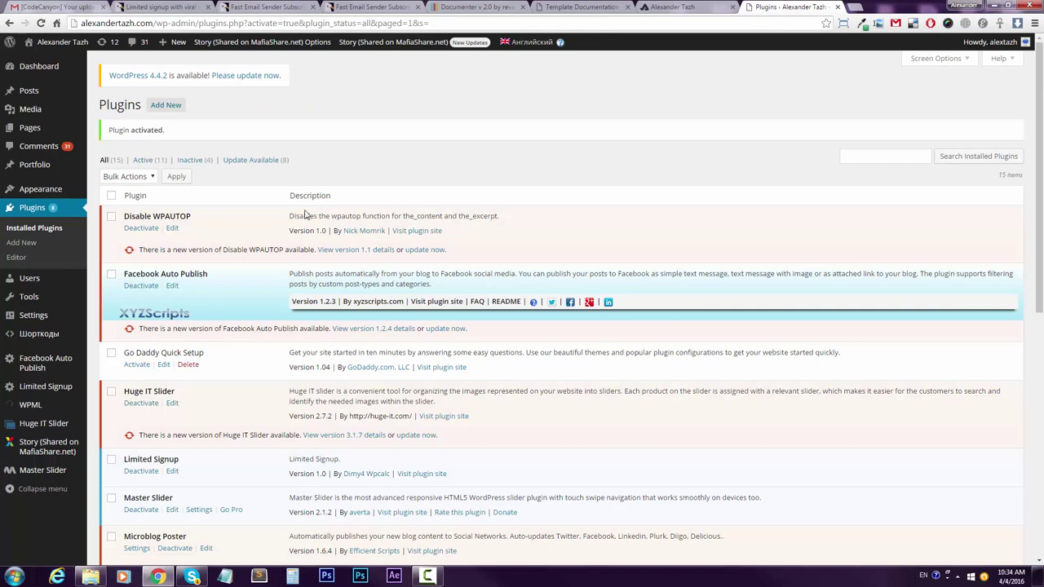
pyautogui.moveTo(45, 387)
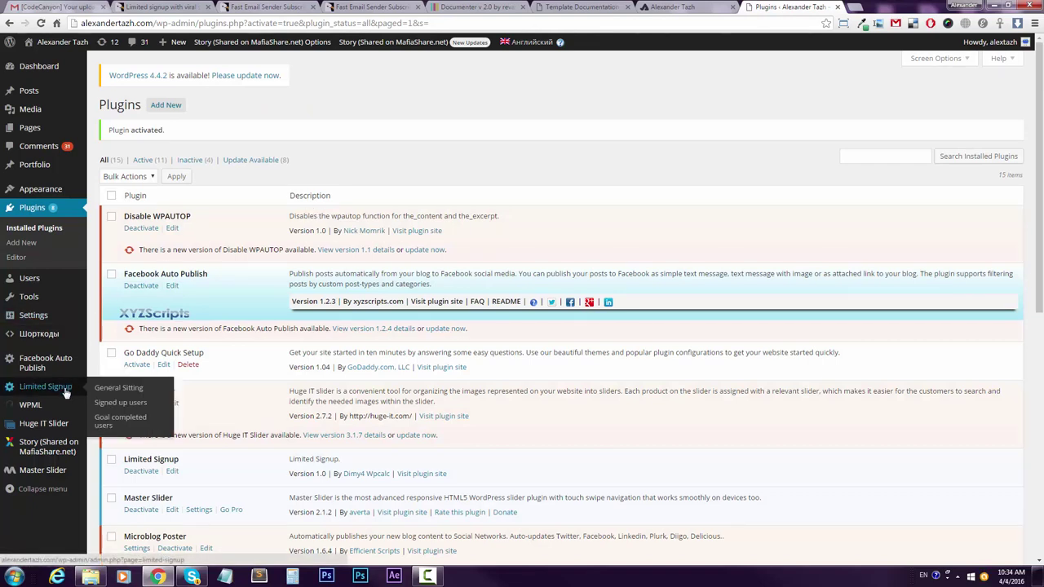
# - Open Limited Signup's General Sitting page and uncheck Enable sharing
pyautogui.click(66, 393)
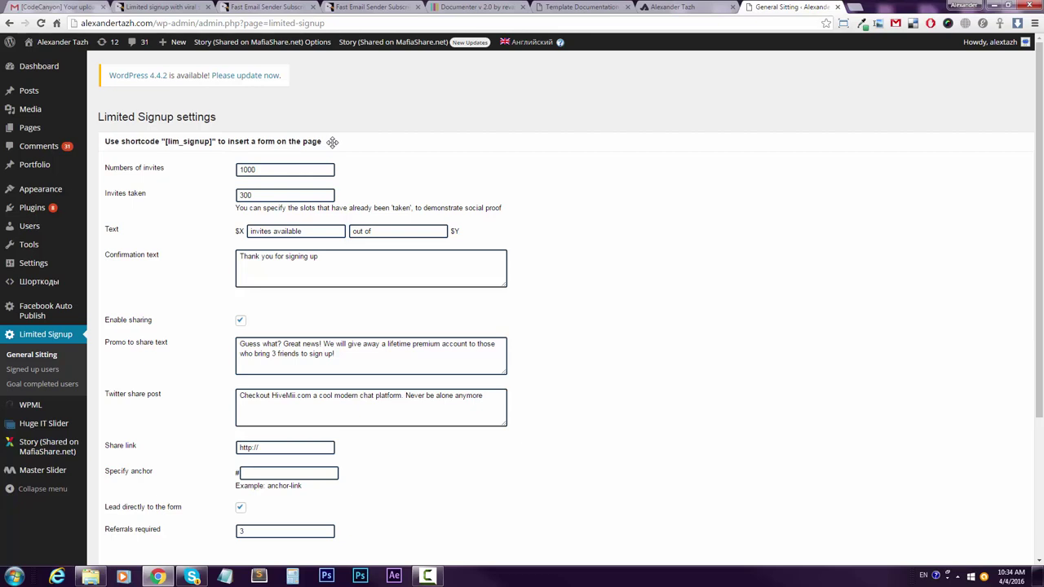
pyautogui.click(241, 319)
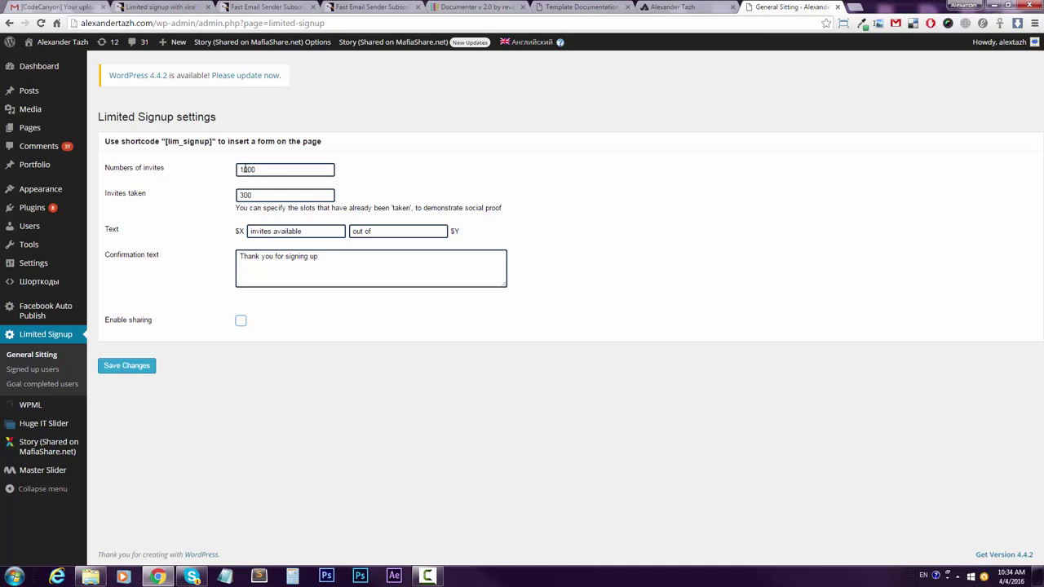
# - Change Numbers of invites to 3000 and Invites taken to 1000
pyautogui.moveTo(242, 169); pyautogui.dragTo(226, 168)
pyautogui.write('3')
pyautogui.moveTo(244, 194); pyautogui.dragTo(235, 193)
pyautogui.write('1000')
# - Edit the confirmation text to read 'Thank you for signing up, bro!'
pyautogui.tripleClick(291, 233)
pyautogui.click(298, 233)
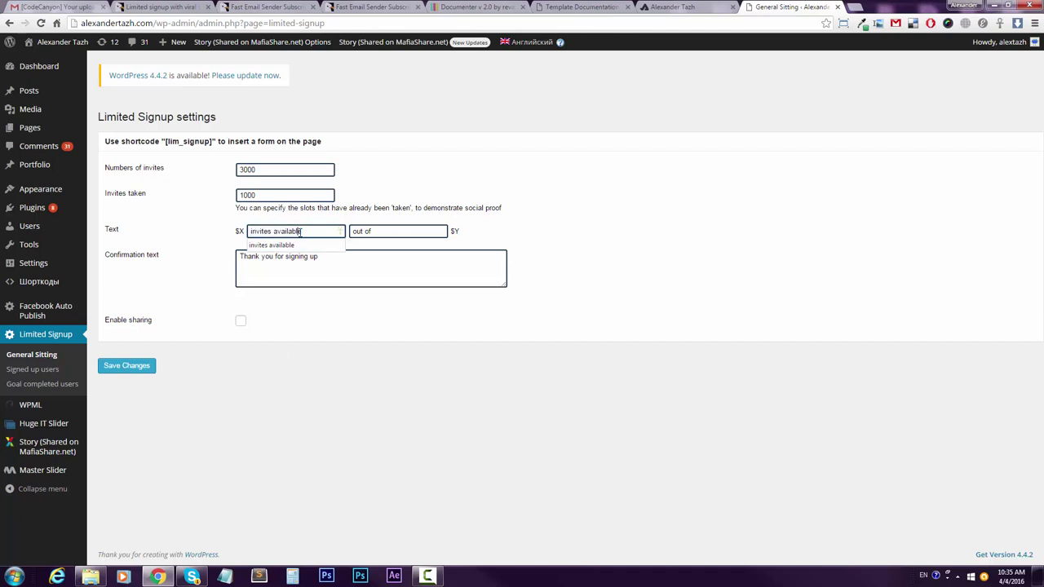
pyautogui.doubleClick(298, 233)
pyautogui.click(298, 232)
pyautogui.click(439, 231)
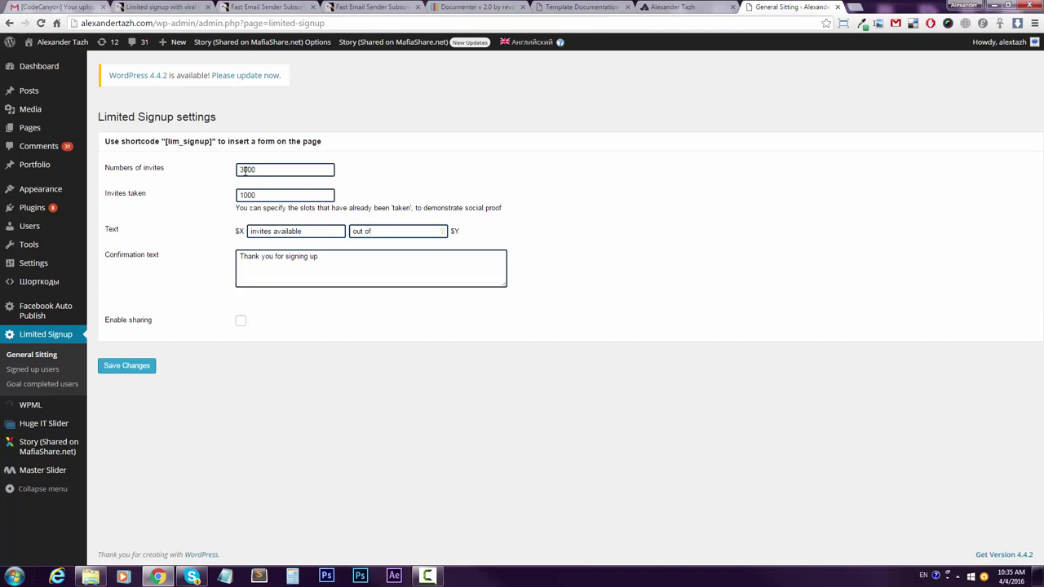
pyautogui.click(325, 261)
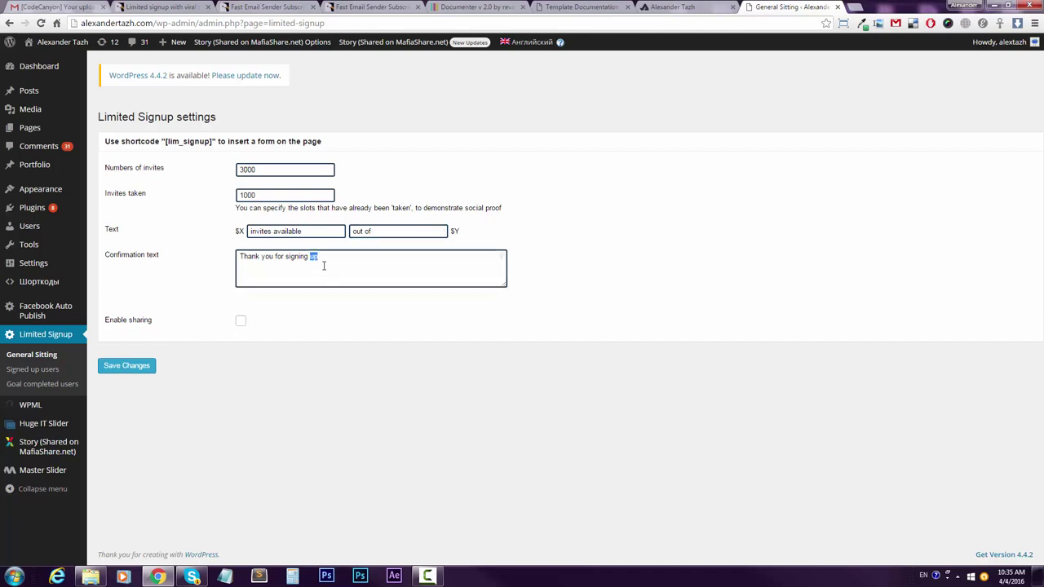
pyautogui.click(323, 263)
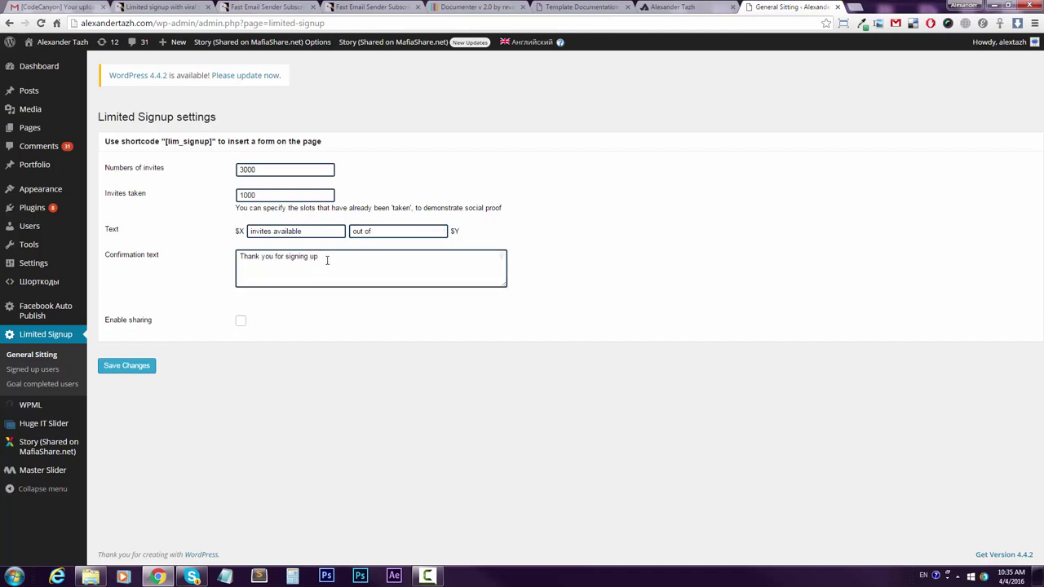
pyautogui.write(', re')
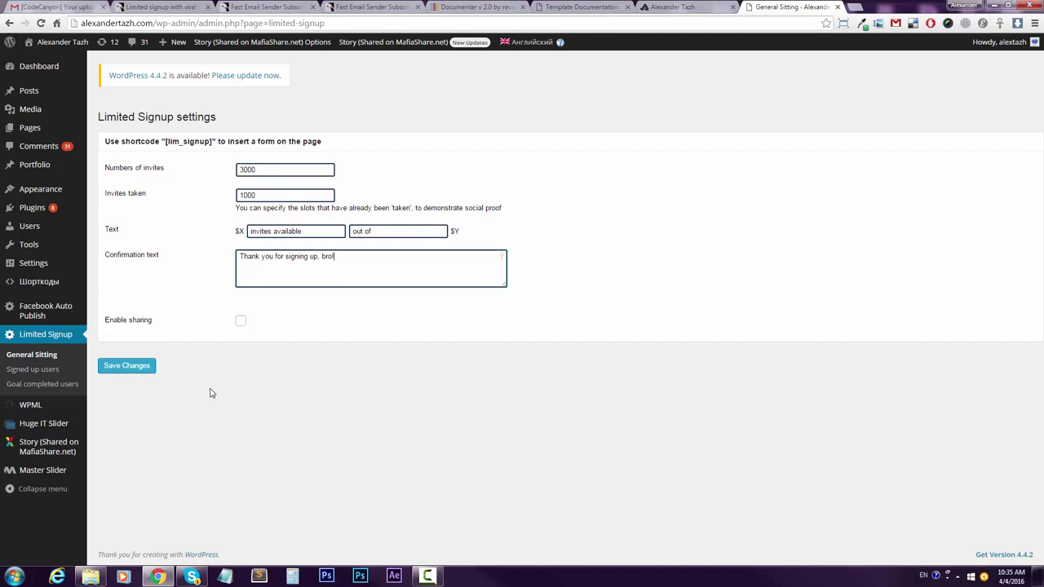
# - Re-enable sharing and review the promo text and Referrals required value
pyautogui.click(240, 324)
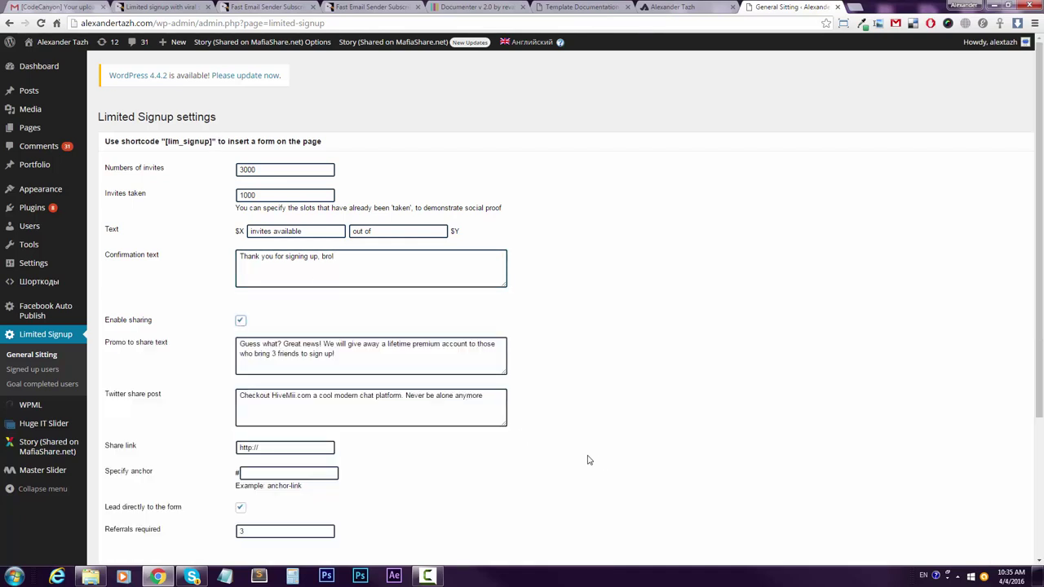
pyautogui.scroll(-1, 587, 459)
pyautogui.scroll(1, 409, 389)
pyautogui.moveTo(351, 265); pyautogui.dragTo(235, 244)
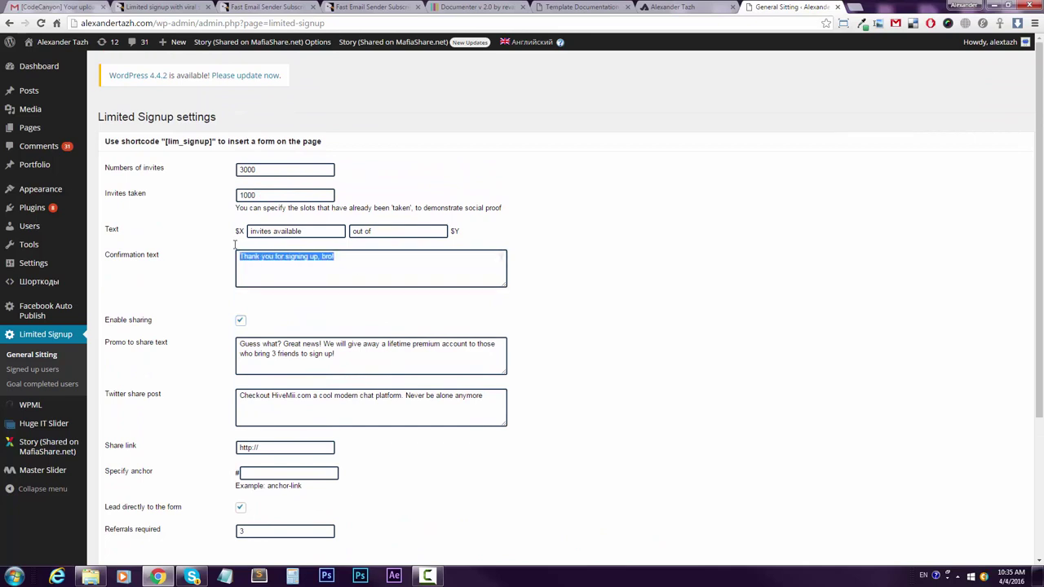
pyautogui.moveTo(379, 355); pyautogui.dragTo(206, 333)
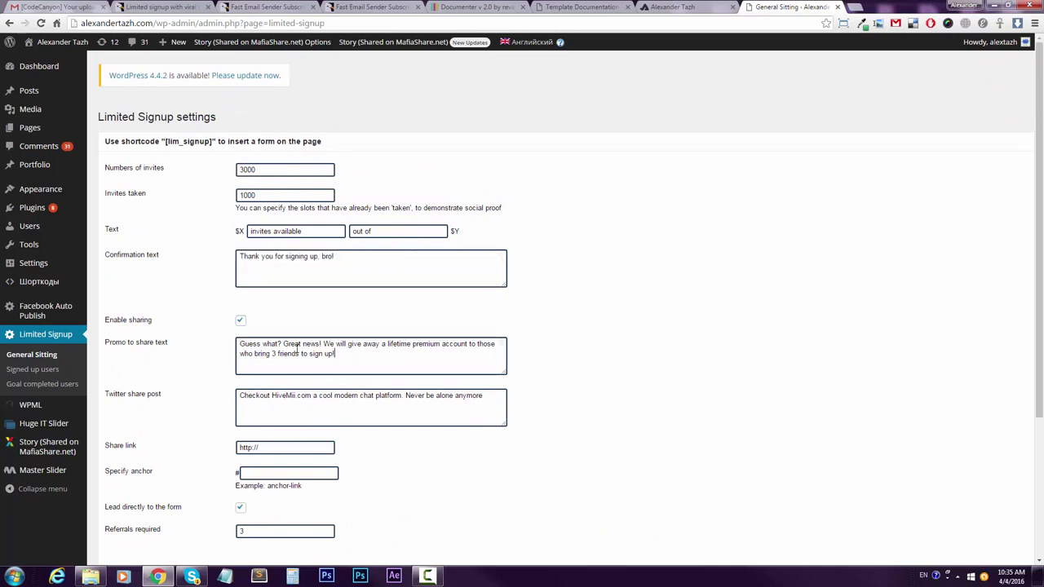
pyautogui.click(311, 354)
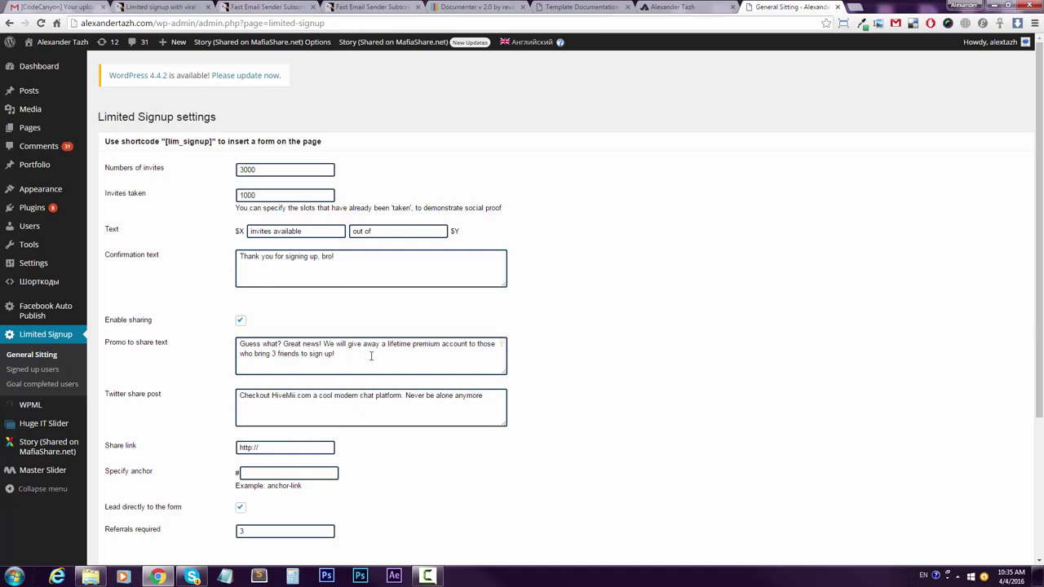
pyautogui.scroll(-2, 371, 355)
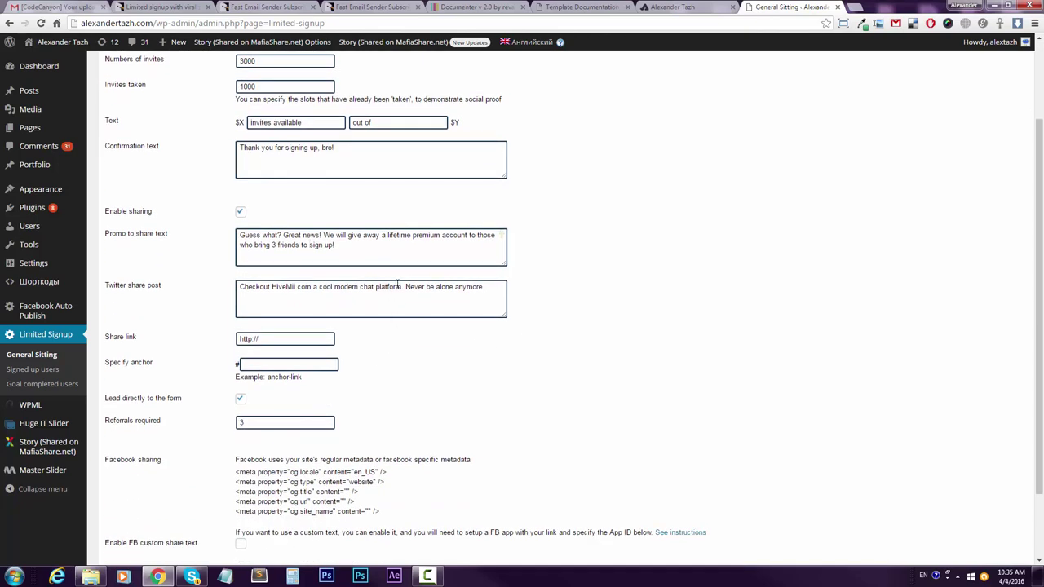
pyautogui.click(339, 246)
pyautogui.moveTo(340, 245)
pyautogui.mouseDown()
pyautogui.moveTo(388, 237)
pyautogui.moveTo(272, 244)
pyautogui.mouseUp()
pyautogui.click(389, 242)
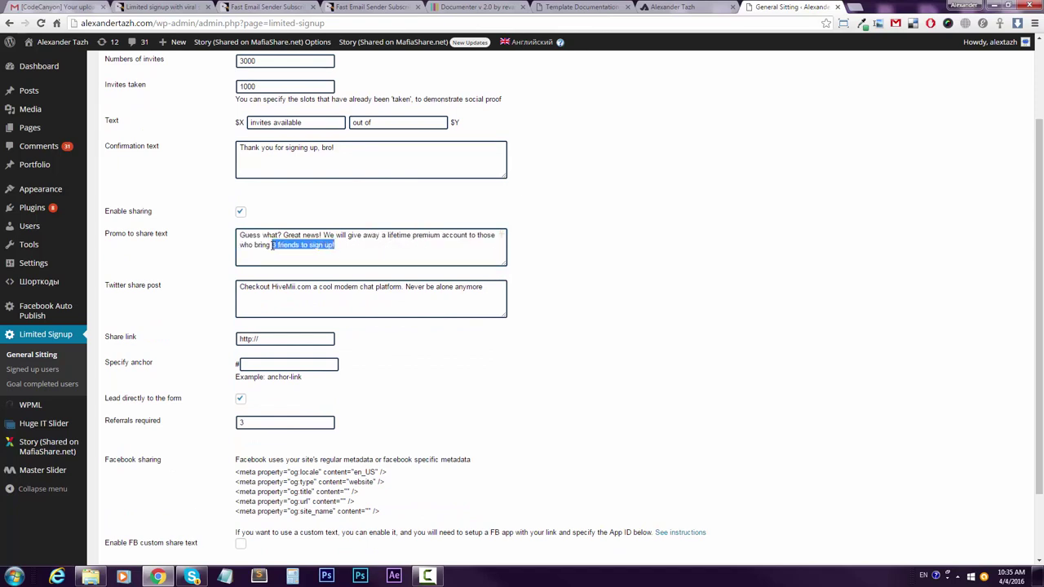
pyautogui.moveTo(380, 235); pyautogui.dragTo(470, 236)
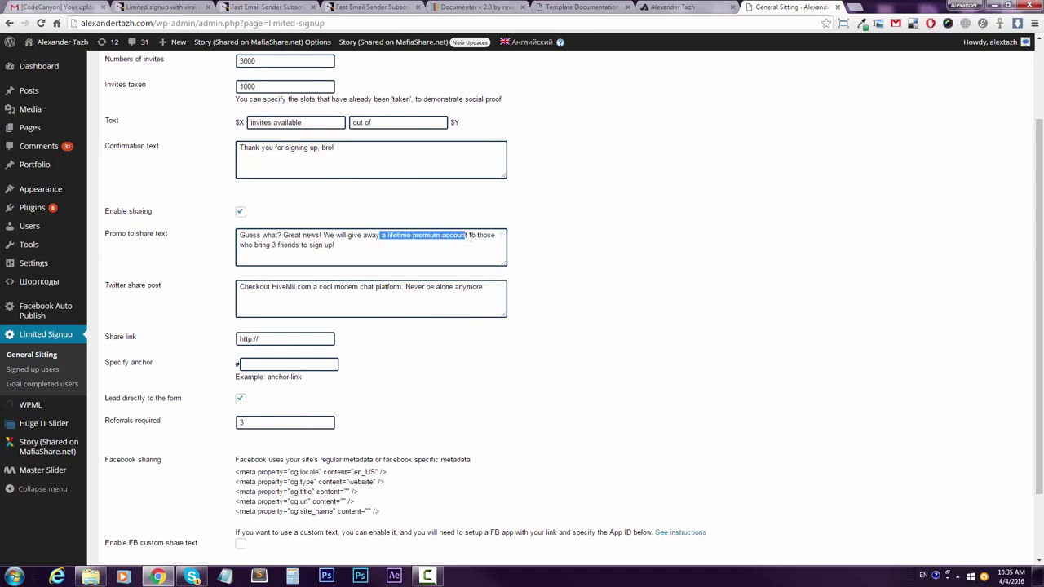
pyautogui.click(358, 244)
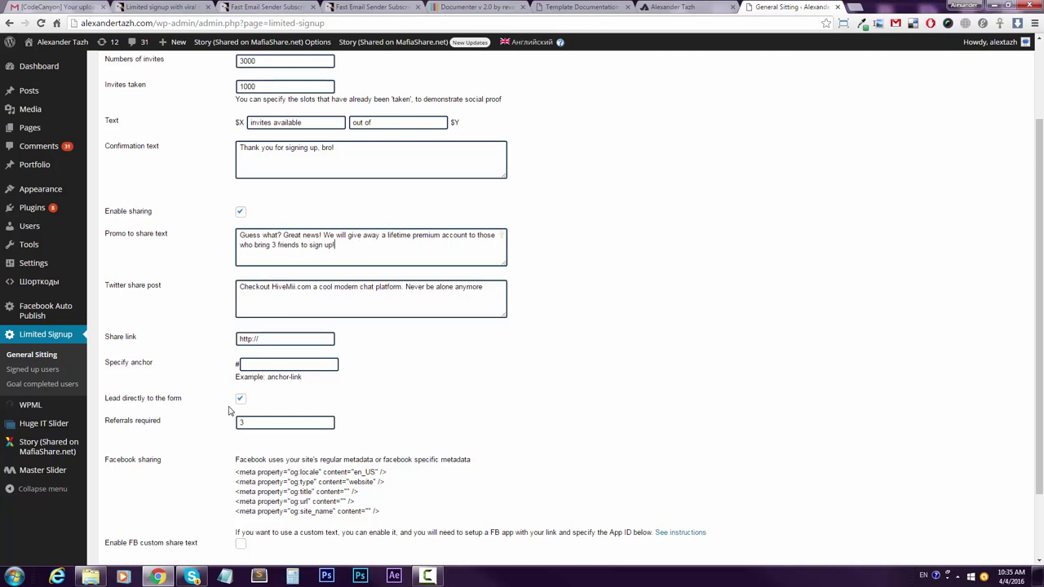
pyautogui.doubleClick(261, 424)
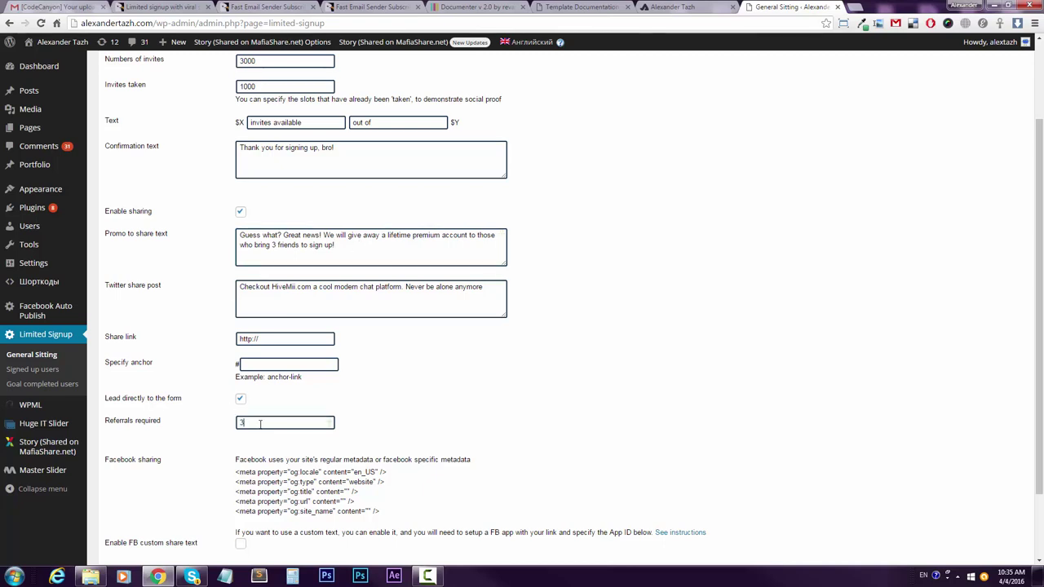
pyautogui.click(281, 337)
pyautogui.moveTo(153, 23); pyautogui.dragTo(80, 23)
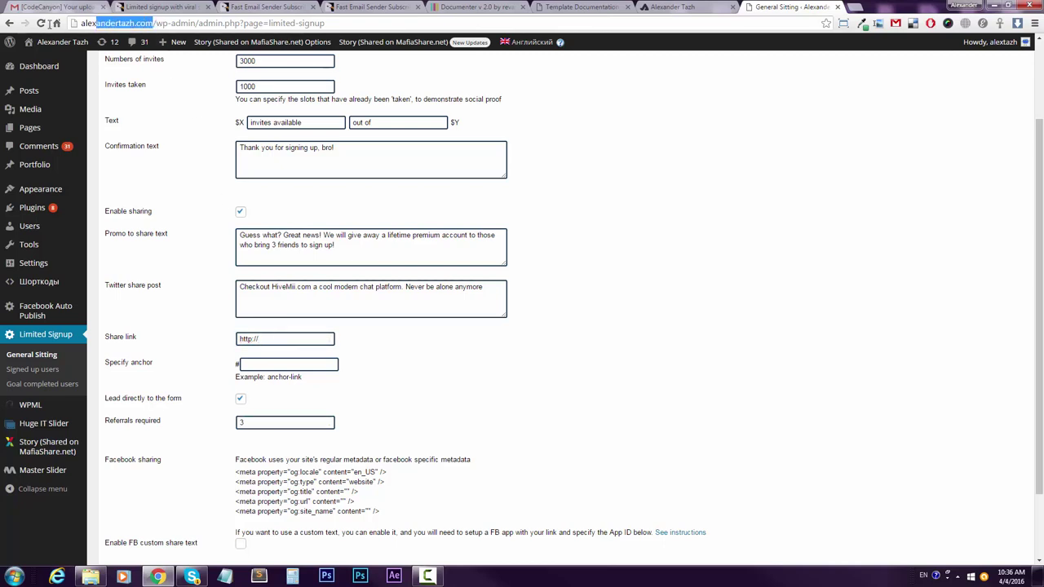
pyautogui.click(275, 341)
pyautogui.write('http://alexandertazh.com/')
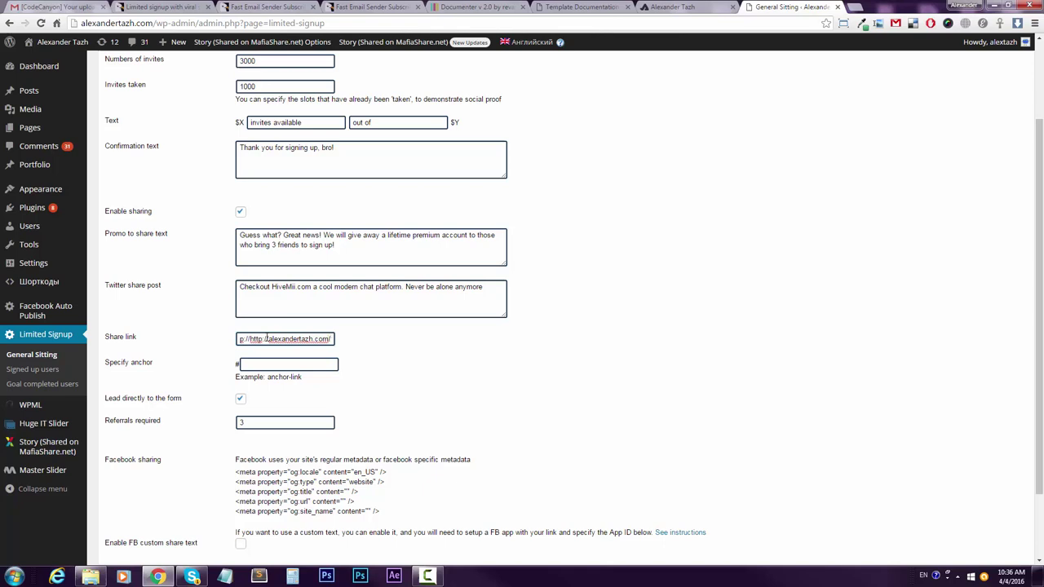
pyautogui.moveTo(247, 338); pyautogui.dragTo(172, 338)
pyautogui.press('BackSpace')
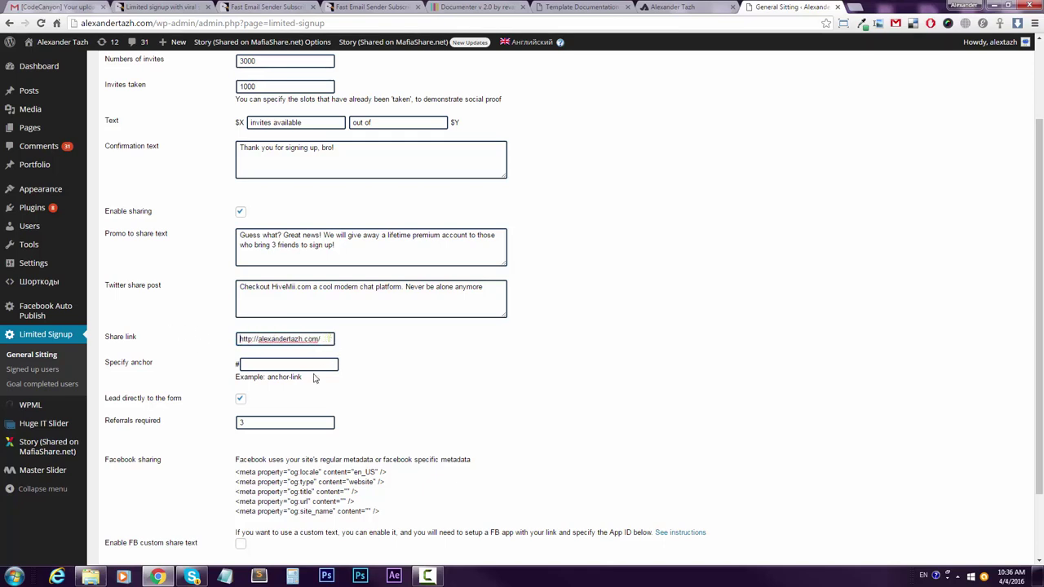
pyautogui.click(259, 364)
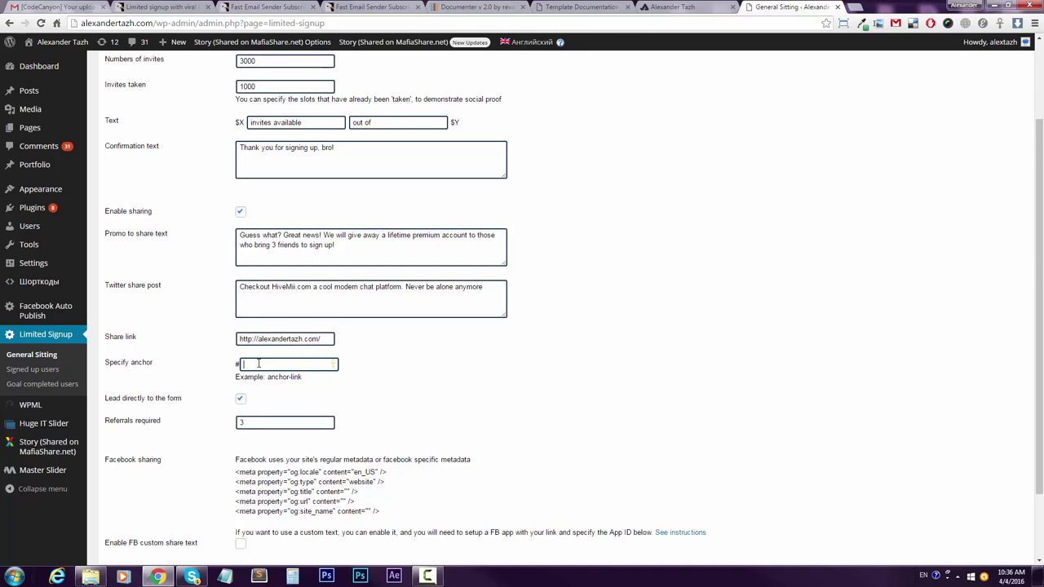
# - On the live alexandertazh.com site, confirm the beach section's URL anchor is #3
pyautogui.click(671, 7)
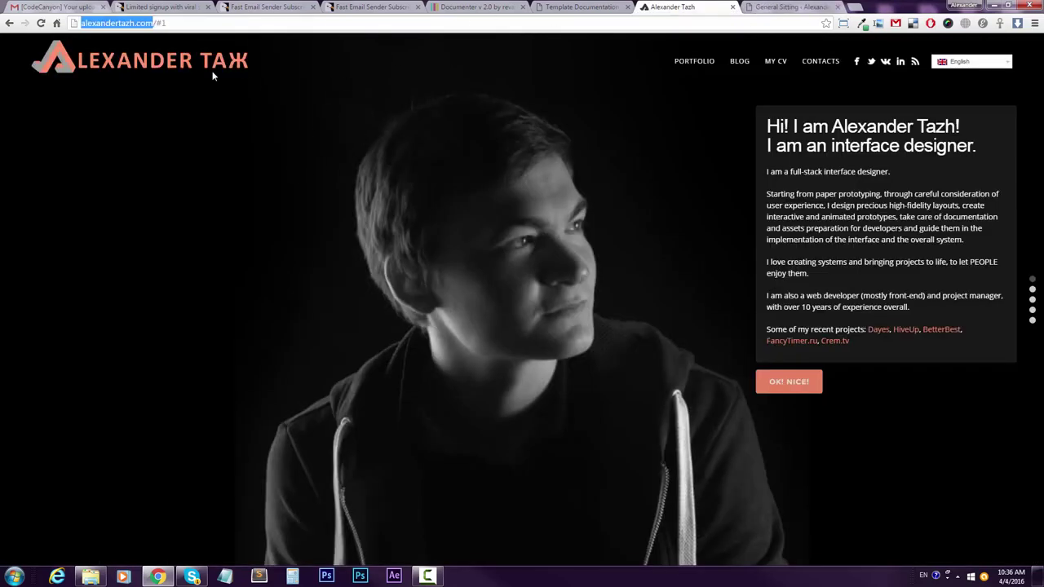
pyautogui.click(1031, 322)
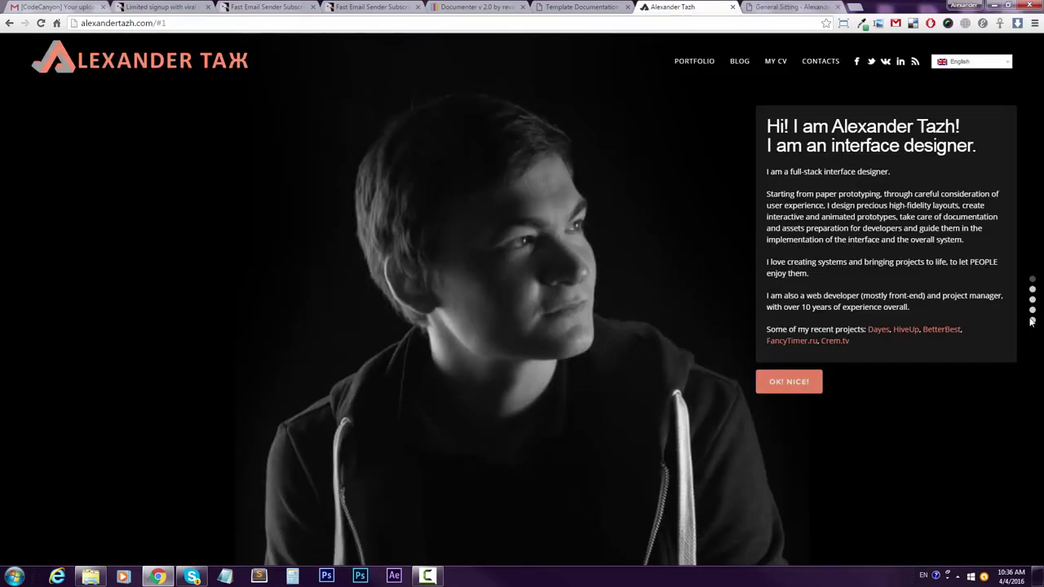
pyautogui.click(1032, 300)
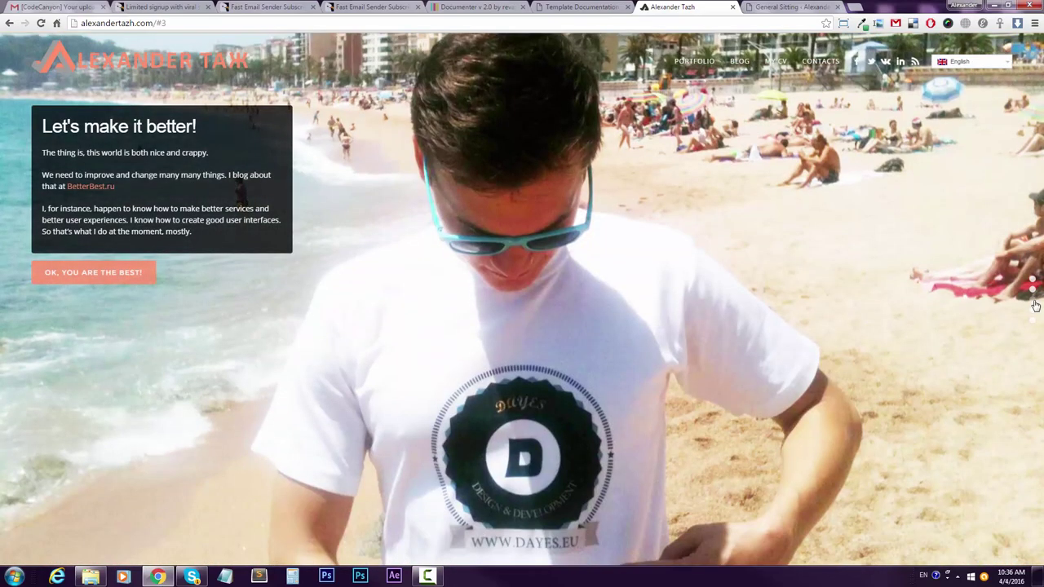
pyautogui.click(1033, 315)
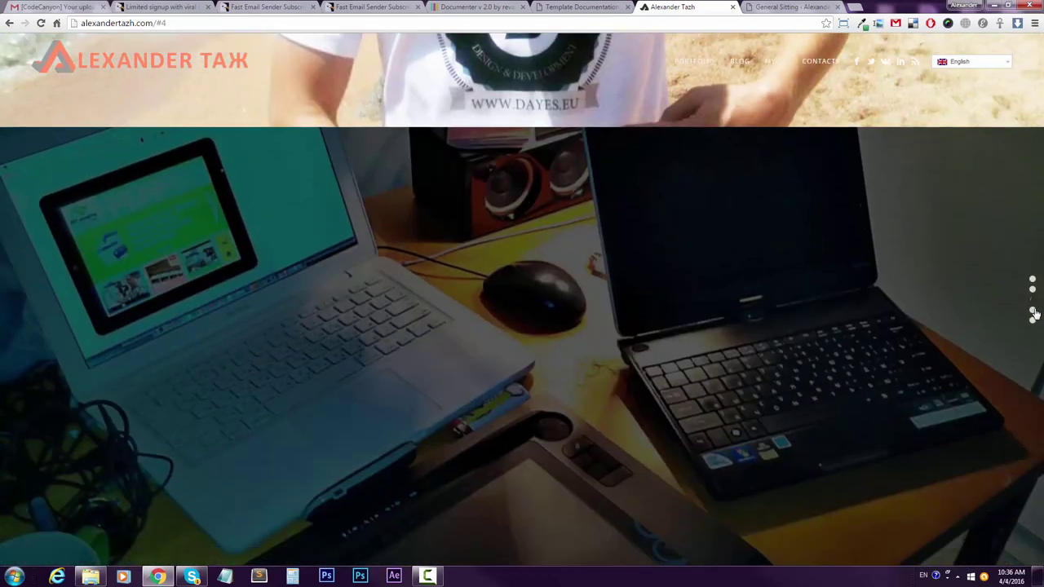
pyautogui.click(1032, 325)
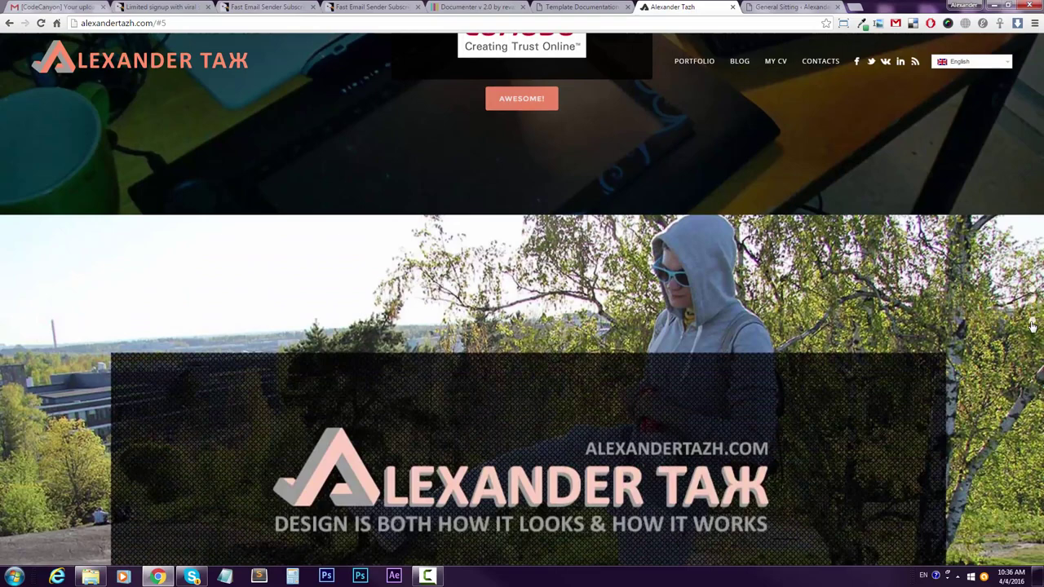
pyautogui.click(1033, 300)
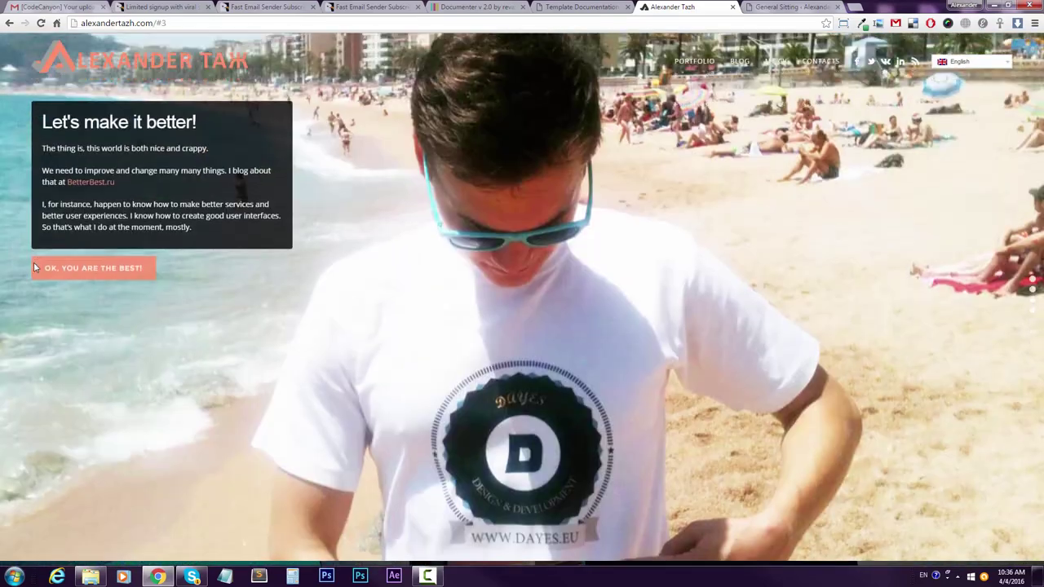
pyautogui.click(169, 24)
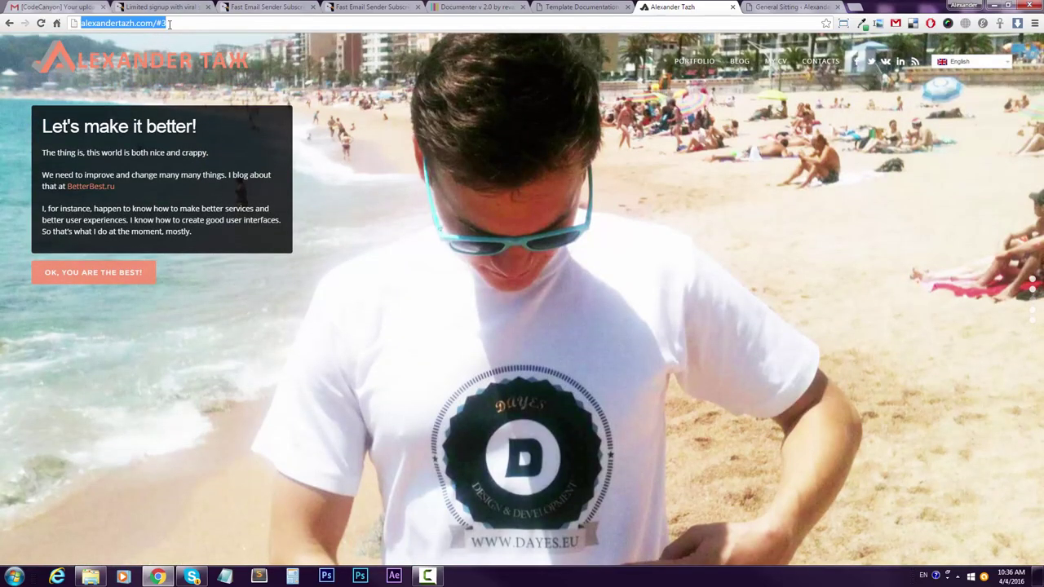
pyautogui.hotkey('shift', 'Left')
pyautogui.hotkey('shift', 'Left')
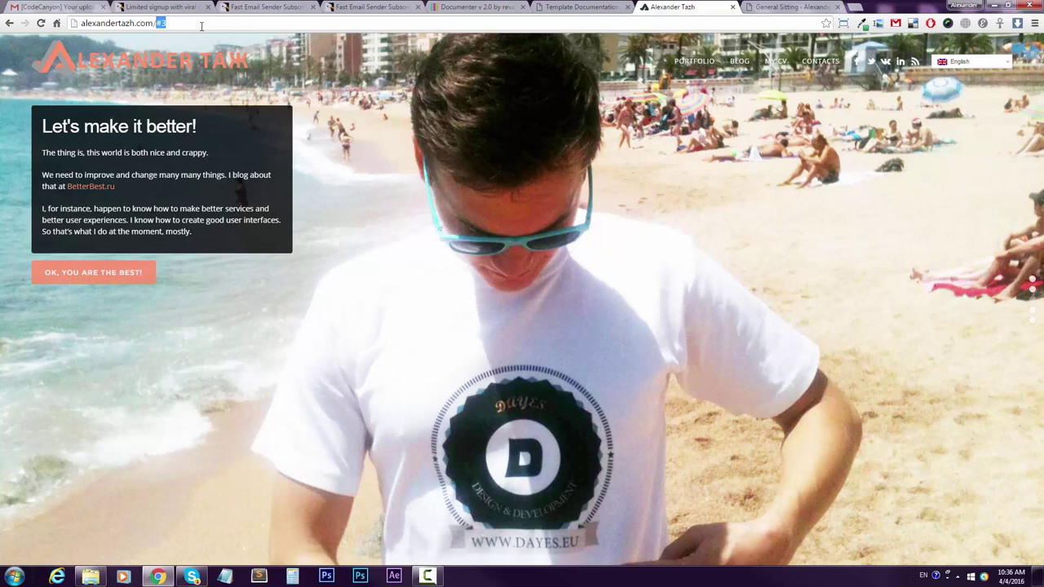
# - Enter 3 as the Limited Signup anchor value
pyautogui.click(789, 9)
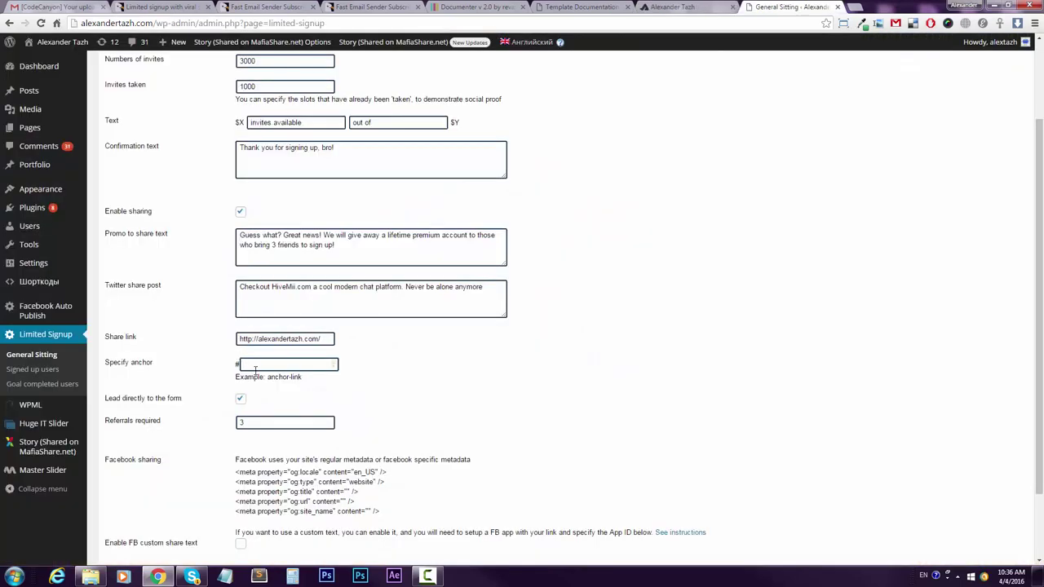
pyautogui.click(255, 365)
pyautogui.write('3')
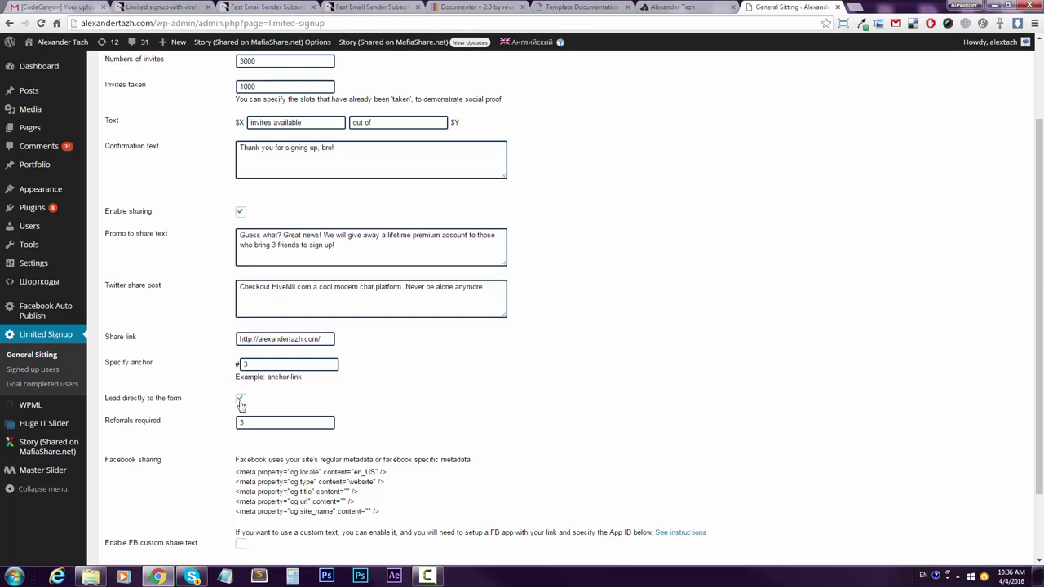
pyautogui.hotkey('shift', 'Tab')
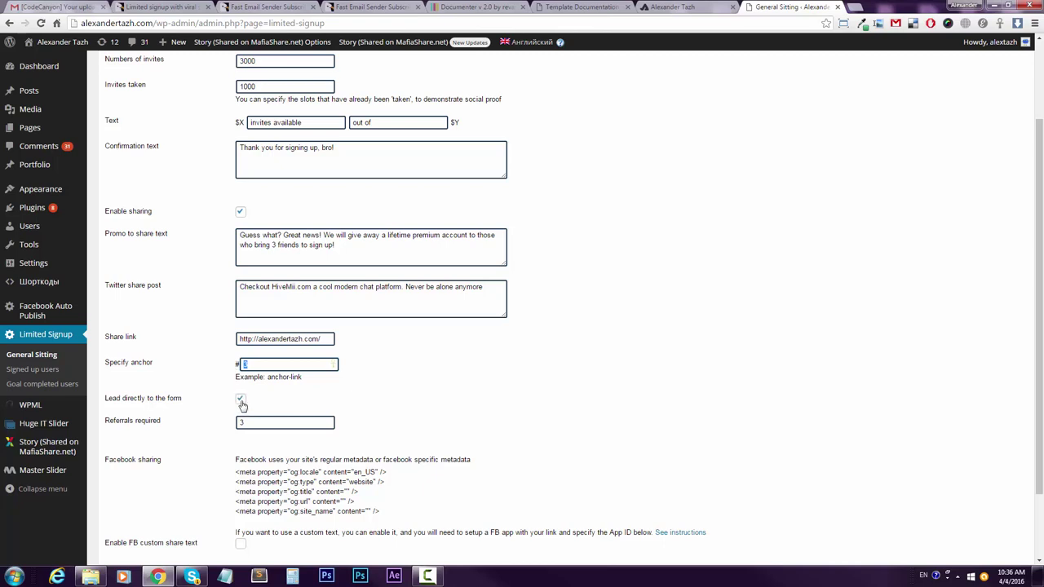
pyautogui.click(435, 383)
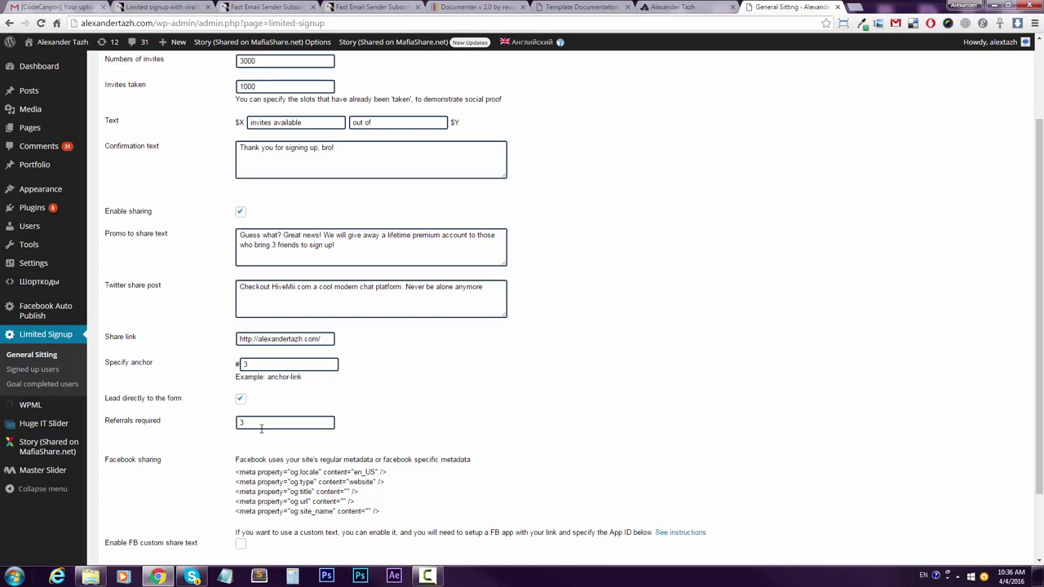
# - Review the five Facebook meta tag lines in the settings help text
pyautogui.scroll(-2, 481, 487)
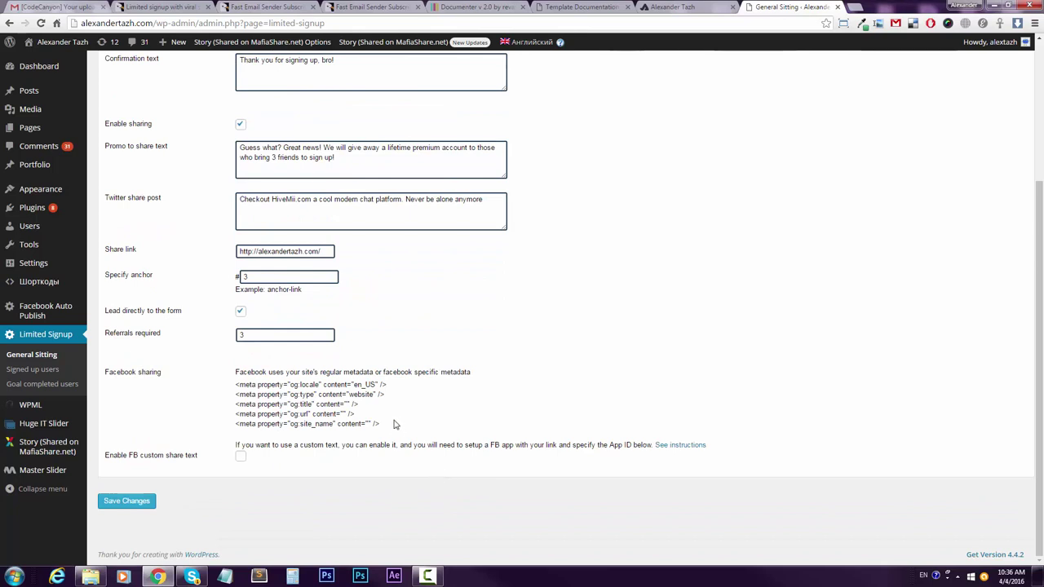
pyautogui.moveTo(388, 425)
pyautogui.mouseDown()
pyautogui.moveTo(236, 392)
pyautogui.moveTo(311, 392)
pyautogui.mouseUp()
pyautogui.click(232, 389)
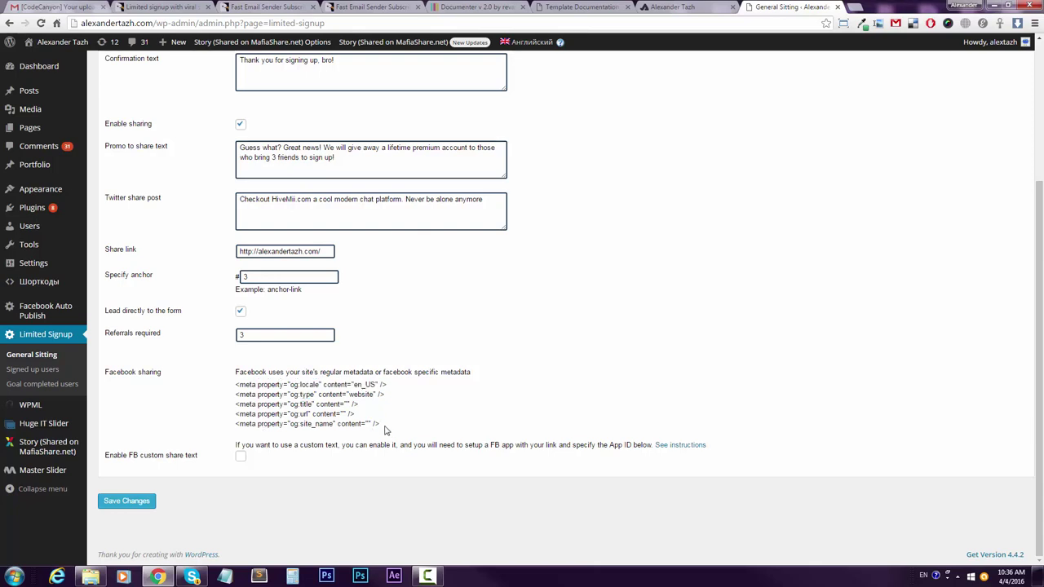
pyautogui.moveTo(380, 425); pyautogui.dragTo(233, 386)
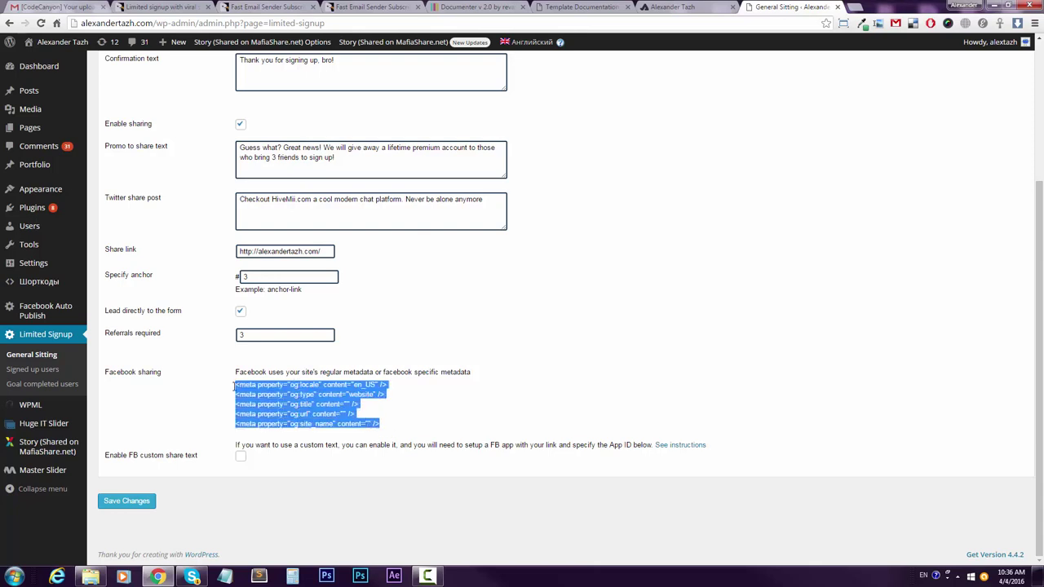
pyautogui.click(254, 394)
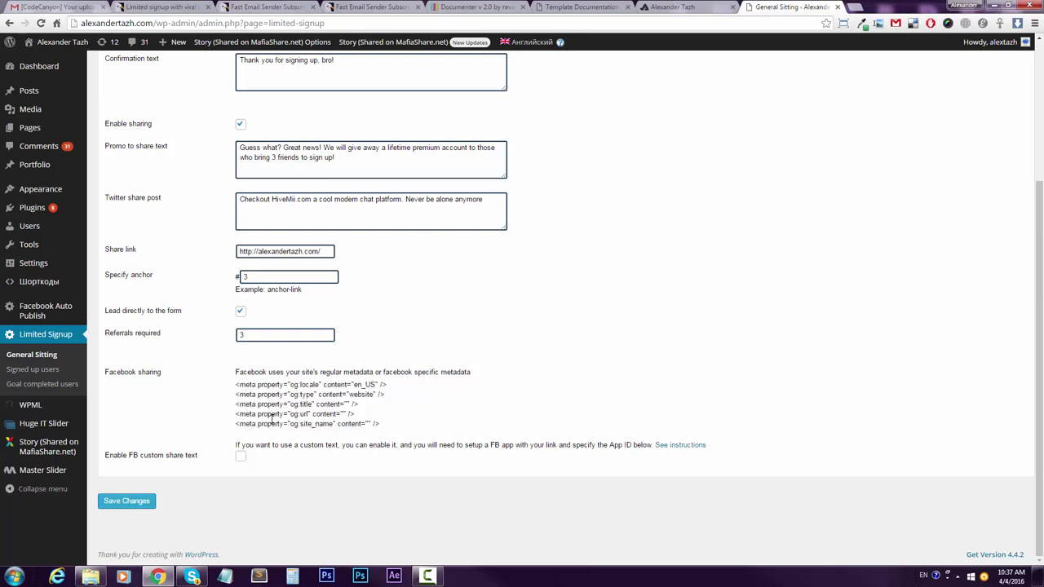
pyautogui.moveTo(401, 429); pyautogui.dragTo(232, 384)
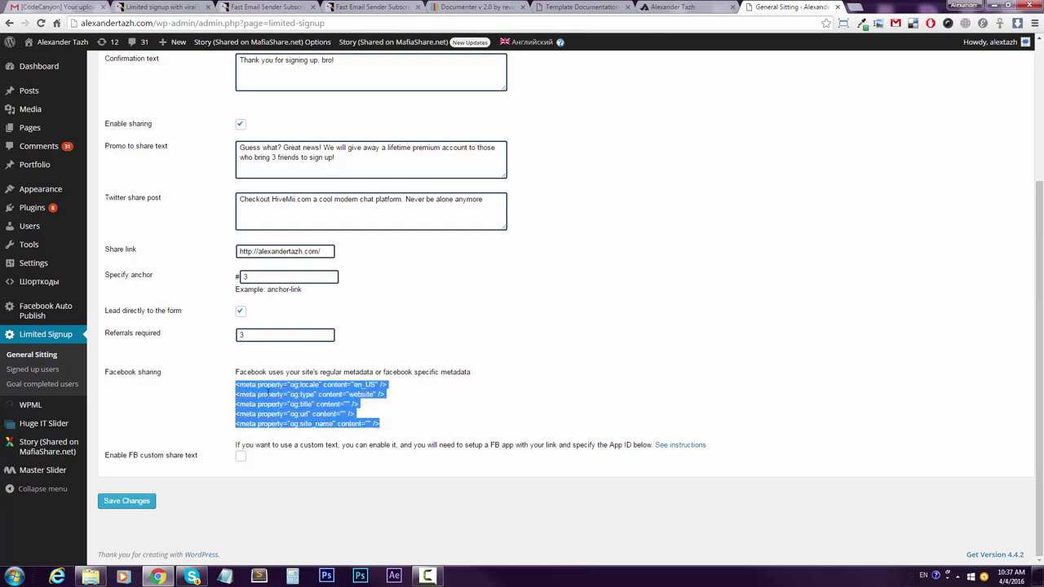
pyautogui.click(269, 394)
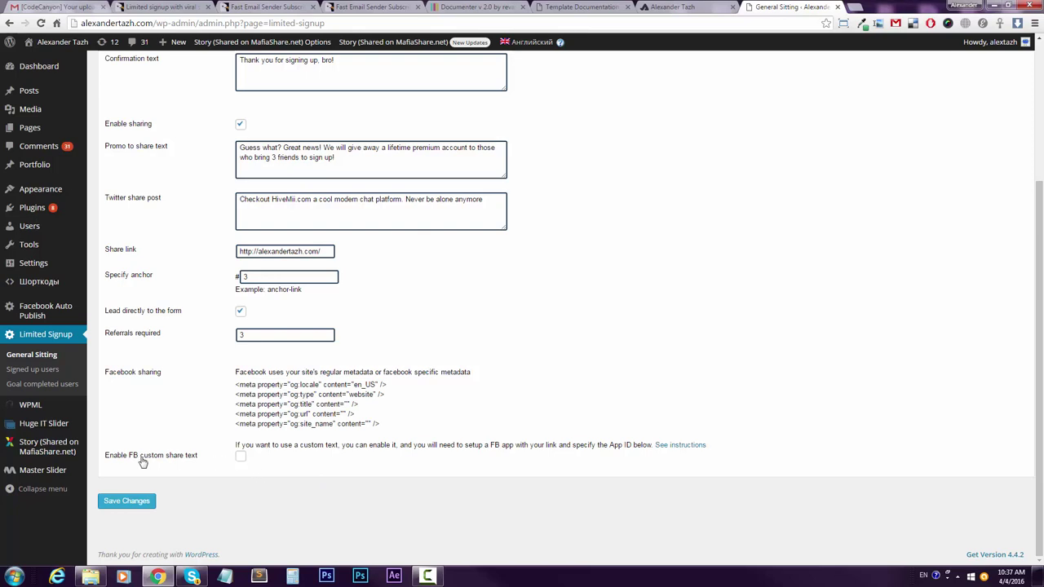
# - Inspect the custom Facebook share text fields and help, then leave the option disabled
pyautogui.click(241, 456)
pyautogui.tripleClick(439, 480)
pyautogui.scroll(-2, 368, 489)
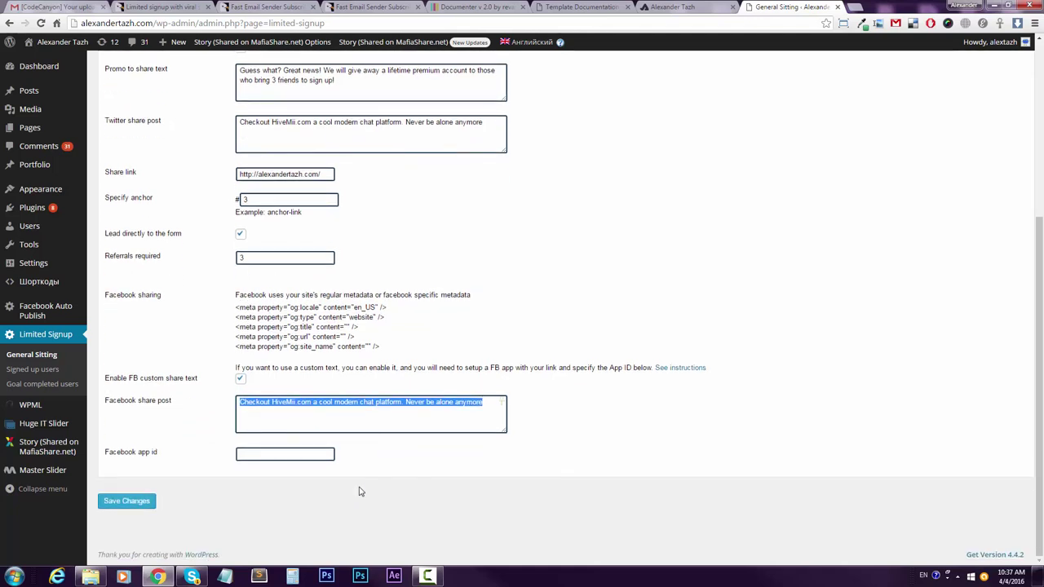
pyautogui.click(291, 456)
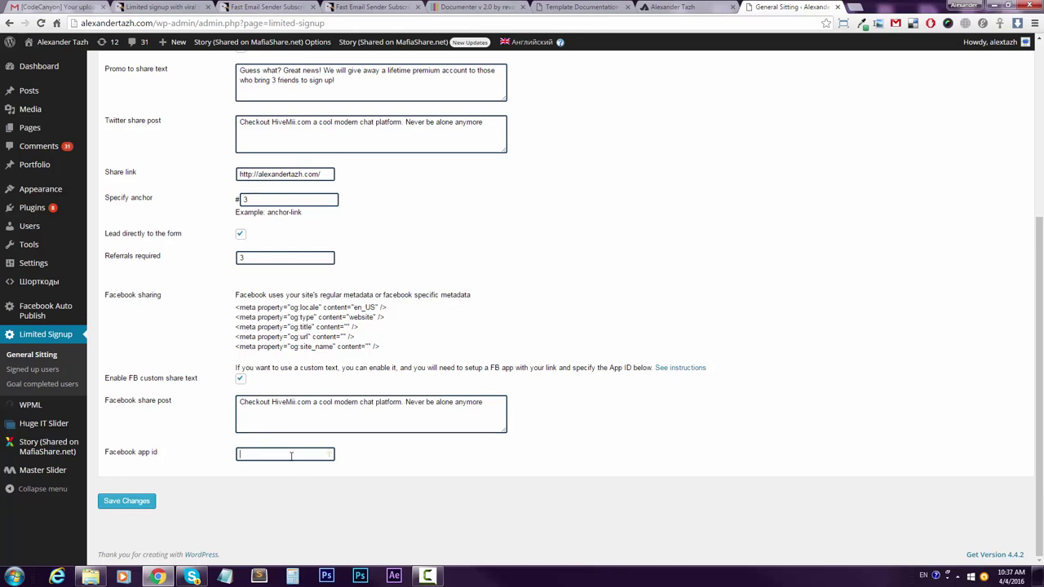
pyautogui.moveTo(484, 367); pyautogui.dragTo(510, 368)
pyautogui.click(511, 369)
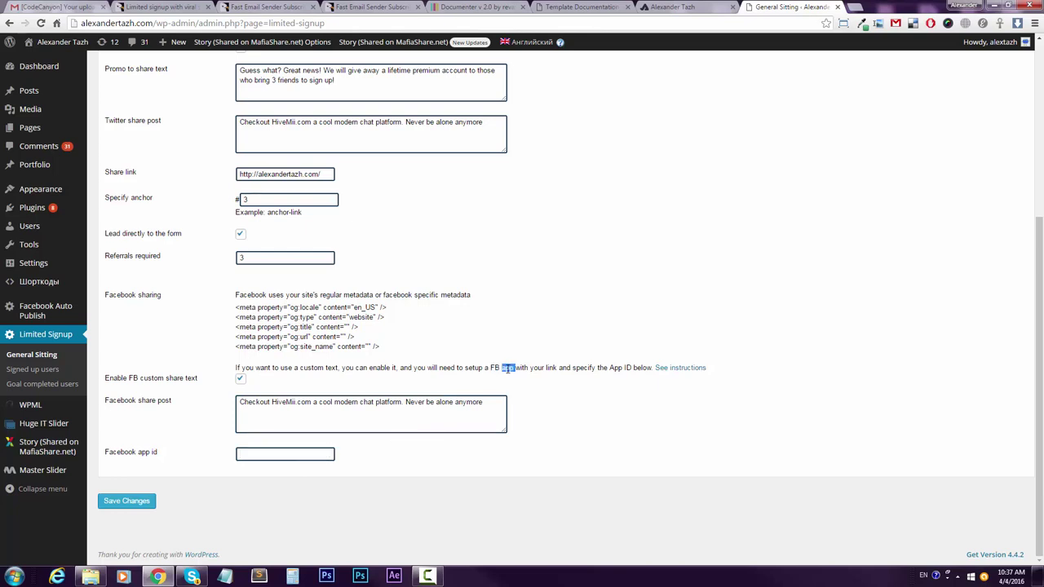
pyautogui.tripleClick(548, 370)
pyautogui.click(549, 370)
pyautogui.click(240, 379)
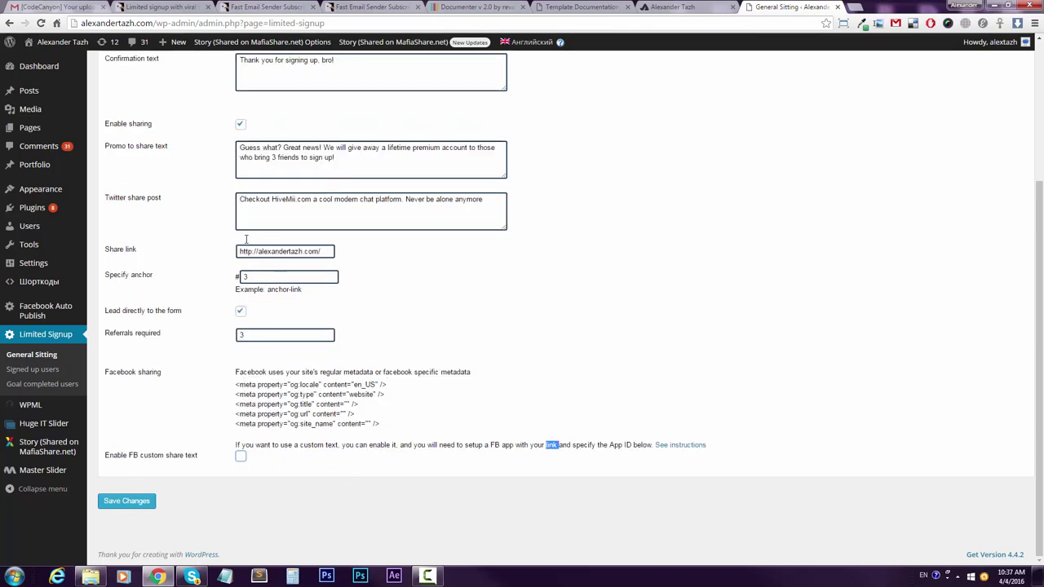
# - Set Referrals required to 1
pyautogui.scroll(3, 261, 367)
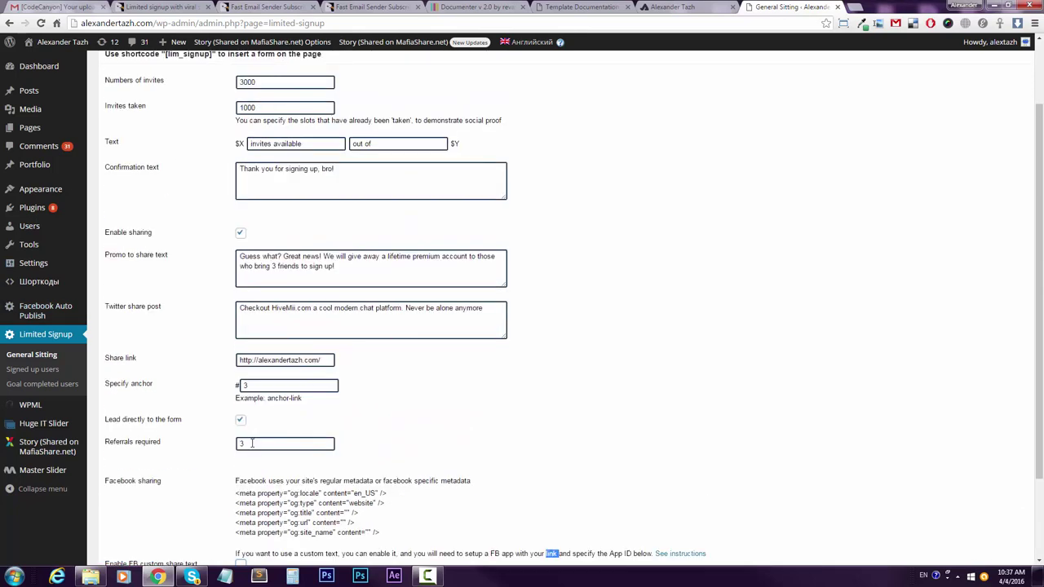
pyautogui.click(252, 443)
pyautogui.press('BackSpace')
pyautogui.write('1')
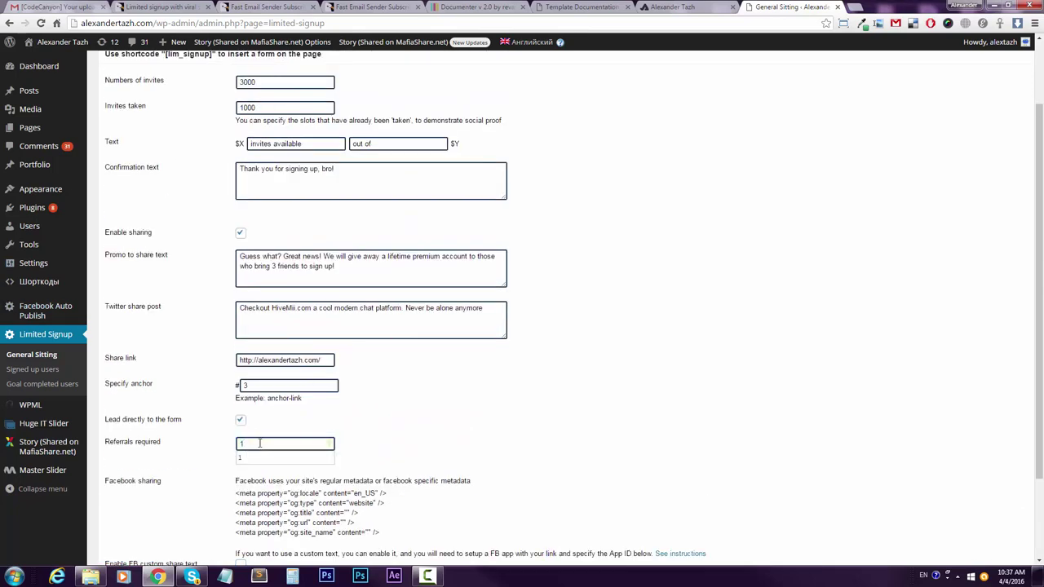
pyautogui.click(454, 407)
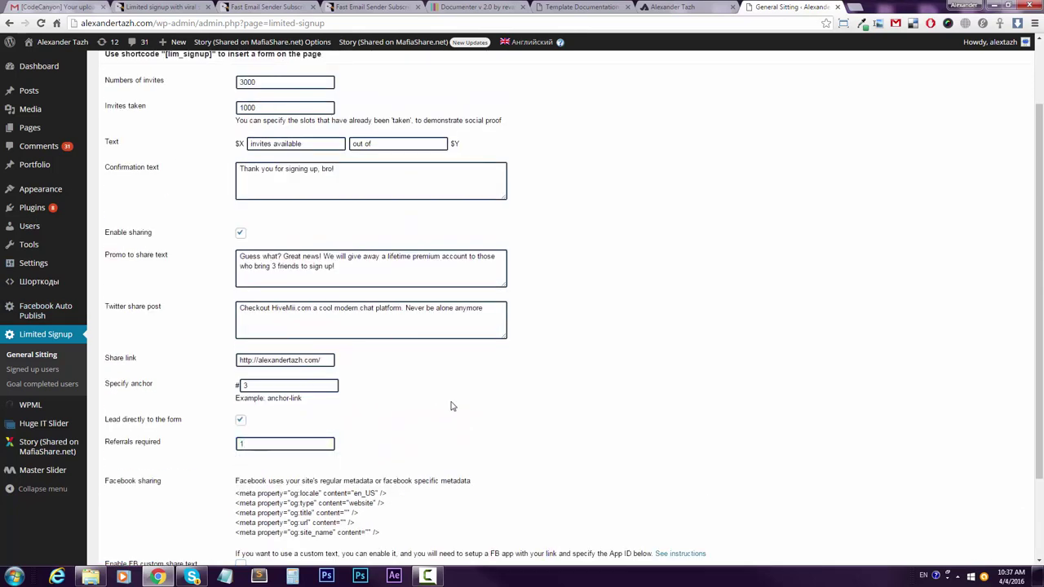
# - Change the promo to 'bring 1 friend to sign up!' and save the settings
pyautogui.doubleClick(274, 267)
pyautogui.write('1')
pyautogui.click(300, 265)
pyautogui.press('BackSpace')
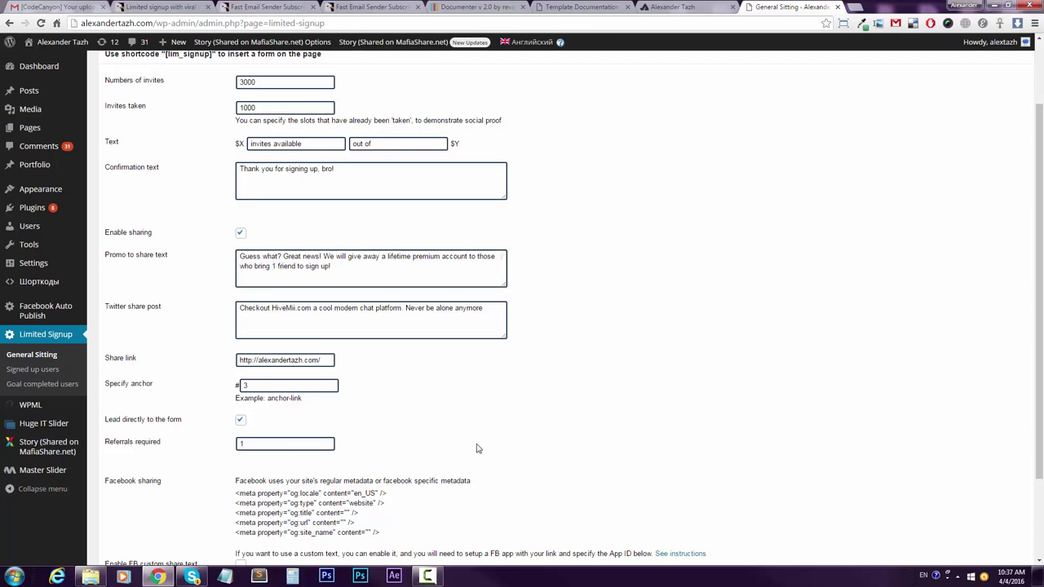
pyautogui.scroll(-3, 473, 445)
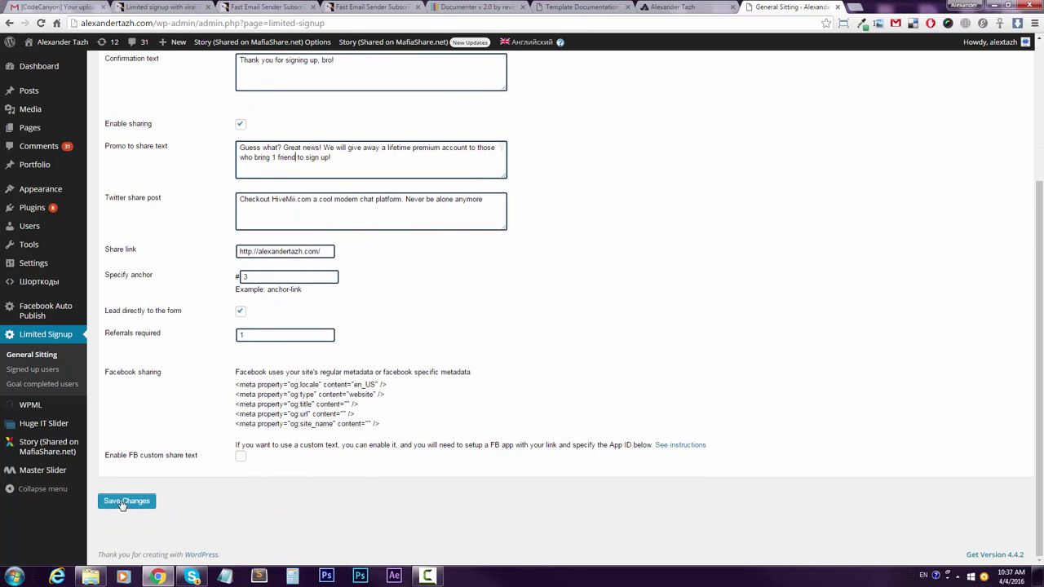
pyautogui.click(122, 502)
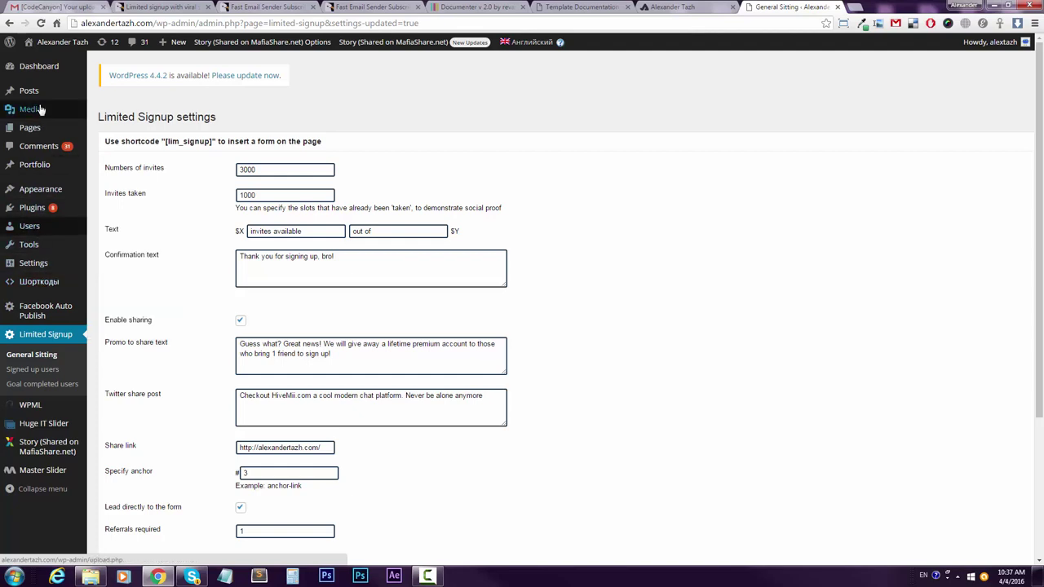
pyautogui.moveTo(47, 447)
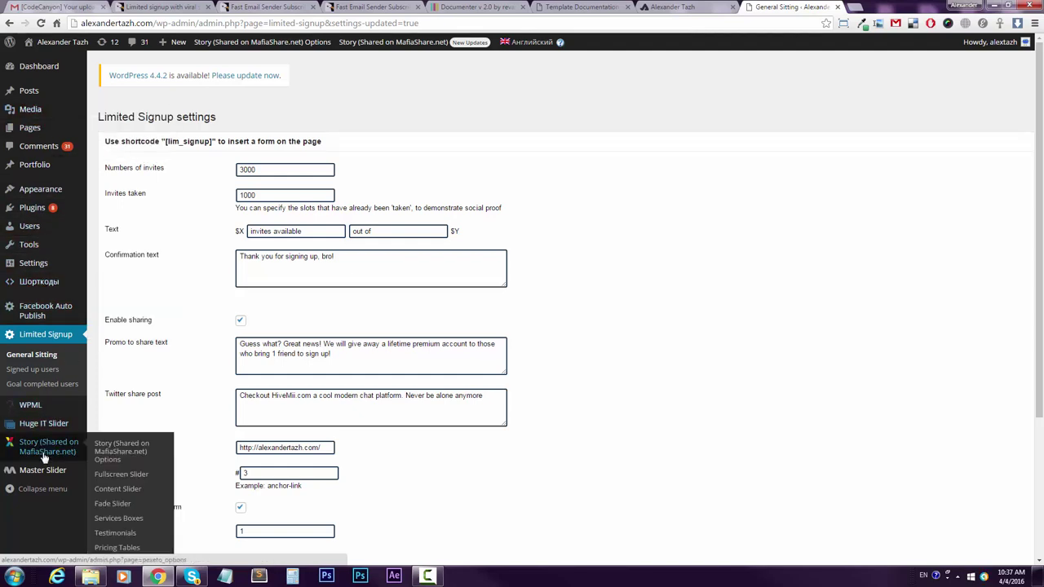
# - Open the 'Let's make it better!' slide in the Fullscreen Slider for editing
pyautogui.click(129, 474)
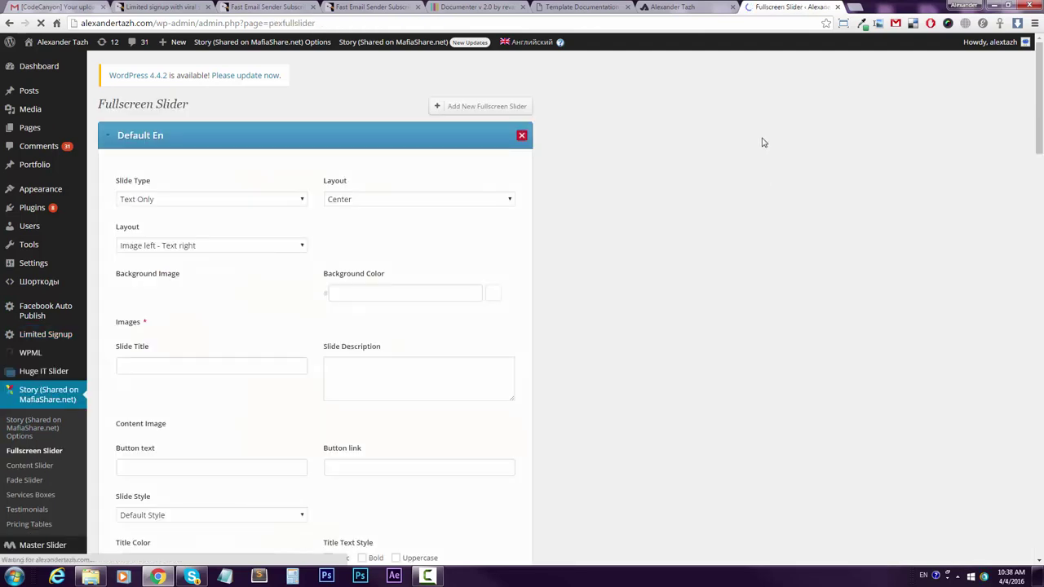
pyautogui.scroll(-5, 589, 424)
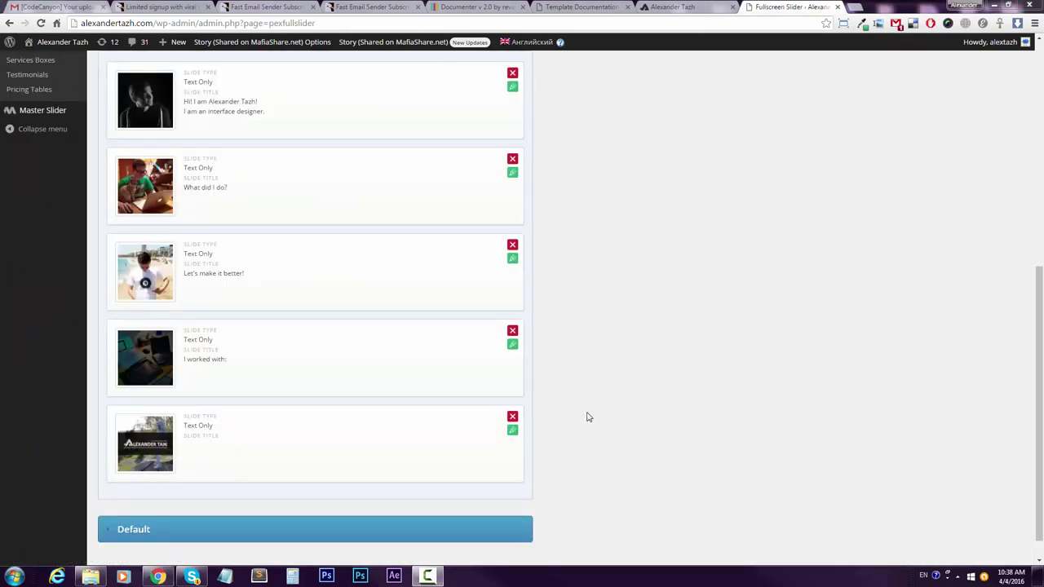
pyautogui.scroll(2, 571, 278)
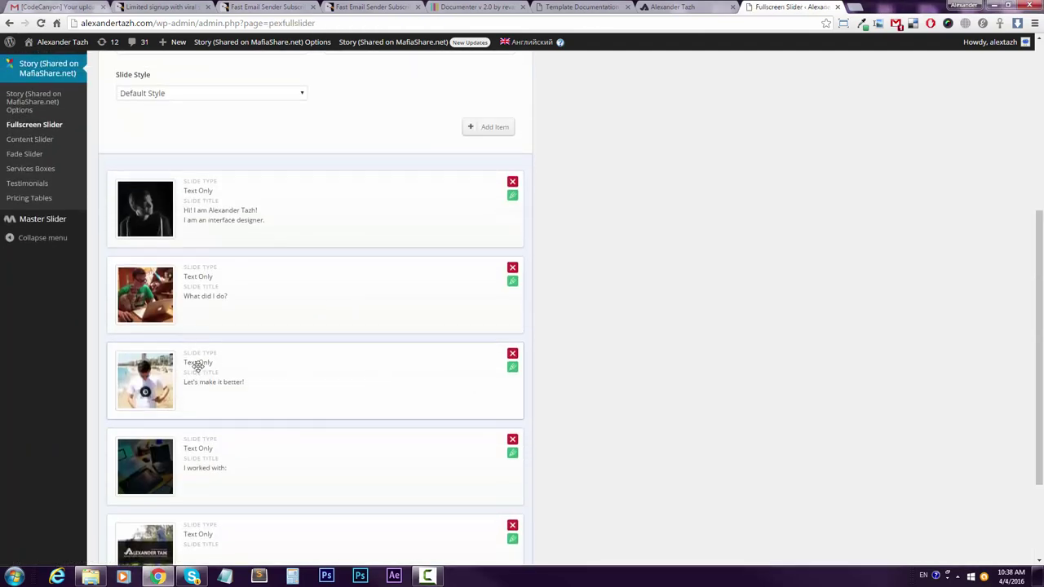
pyautogui.click(512, 368)
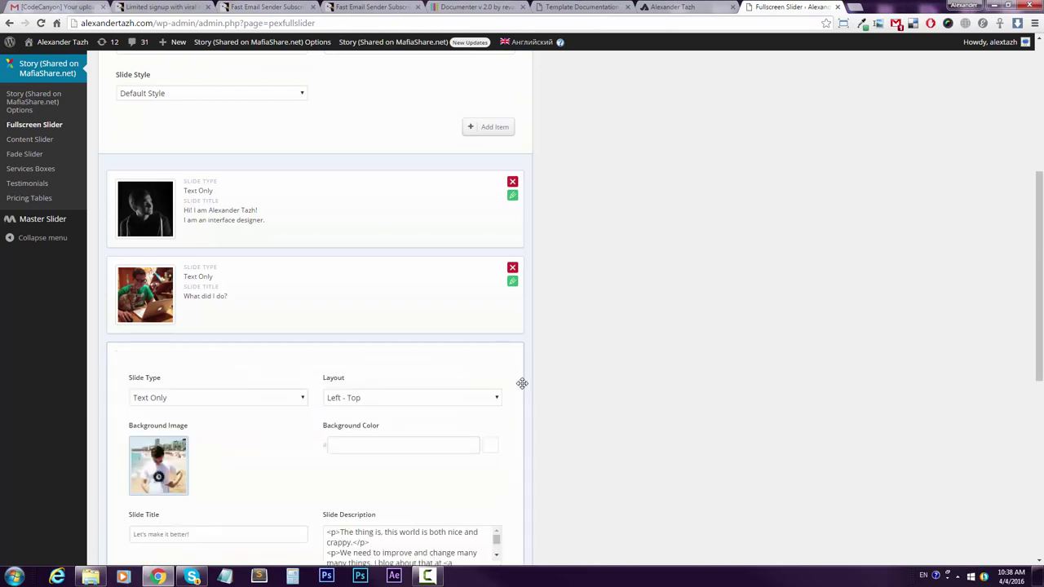
# - Add [lim_signup] on a new line in the slide description and update the slide
pyautogui.scroll(-3, 581, 447)
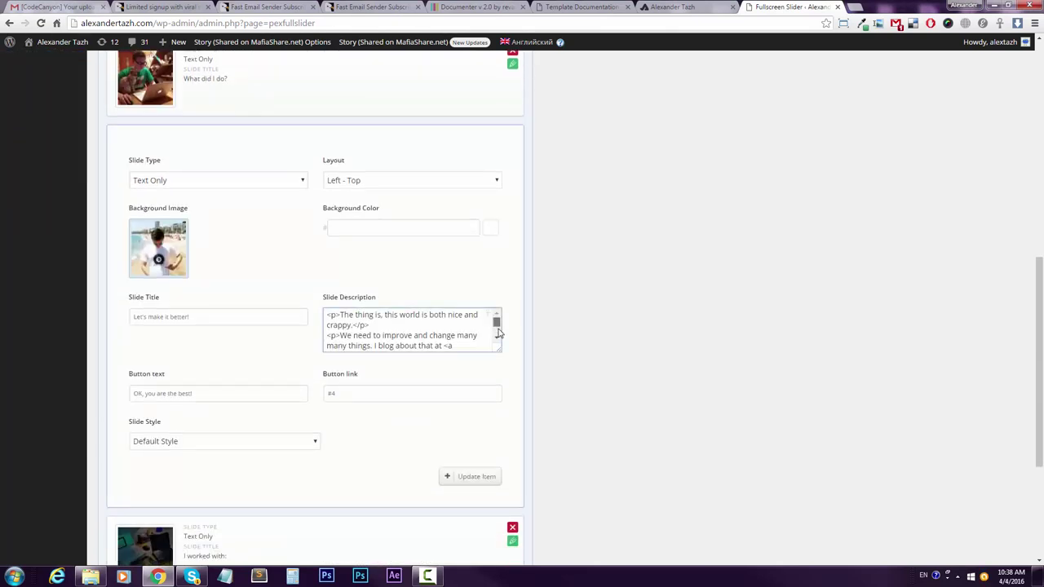
pyautogui.moveTo(494, 322); pyautogui.dragTo(447, 345)
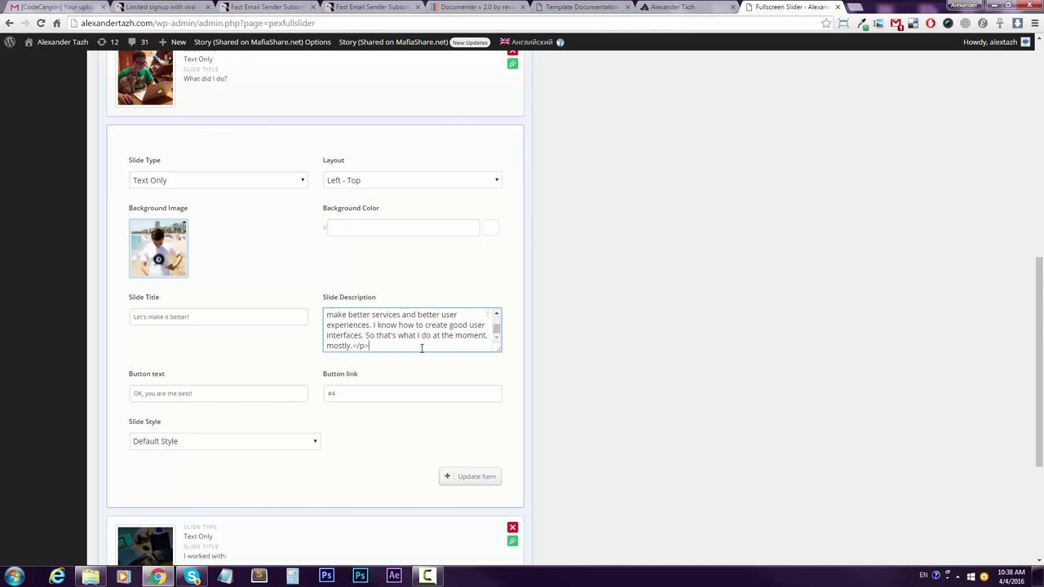
pyautogui.press('Return')
pyautogui.write('li')
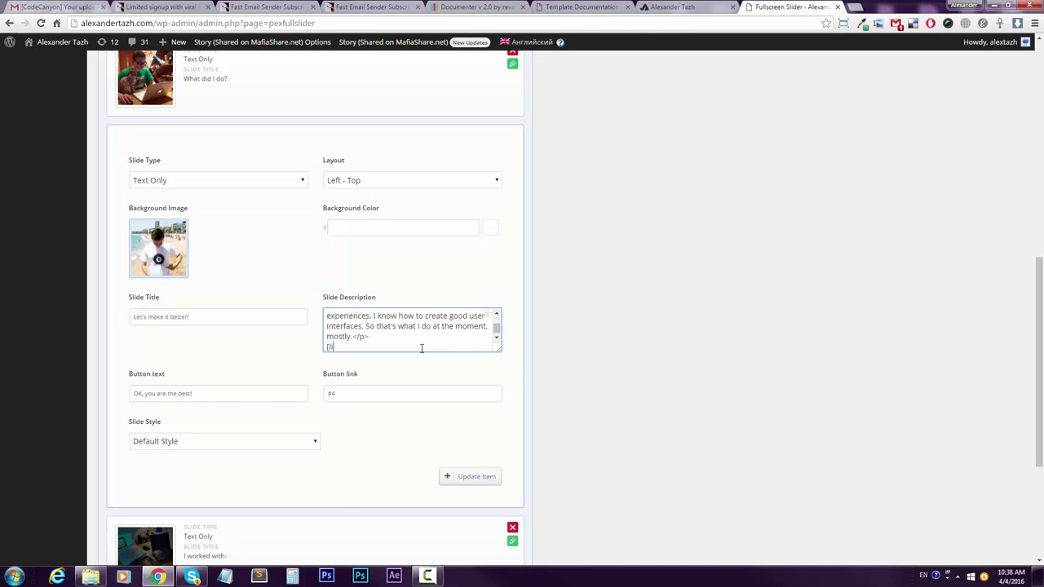
pyautogui.write('m_signup')
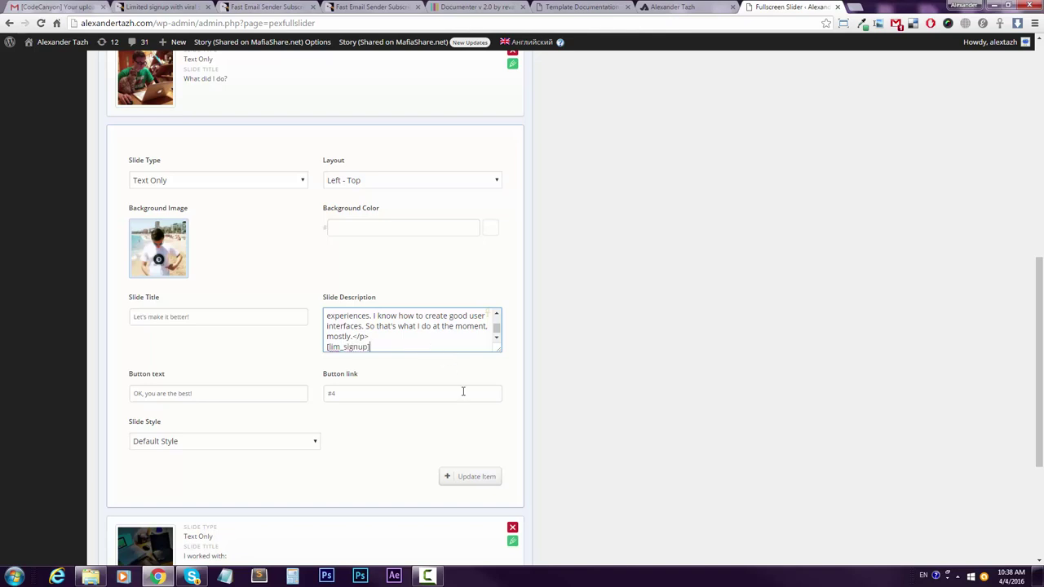
pyautogui.click(488, 478)
# - Reload the live site and submit the slide's signup form with the autofilled email address
pyautogui.click(699, 7)
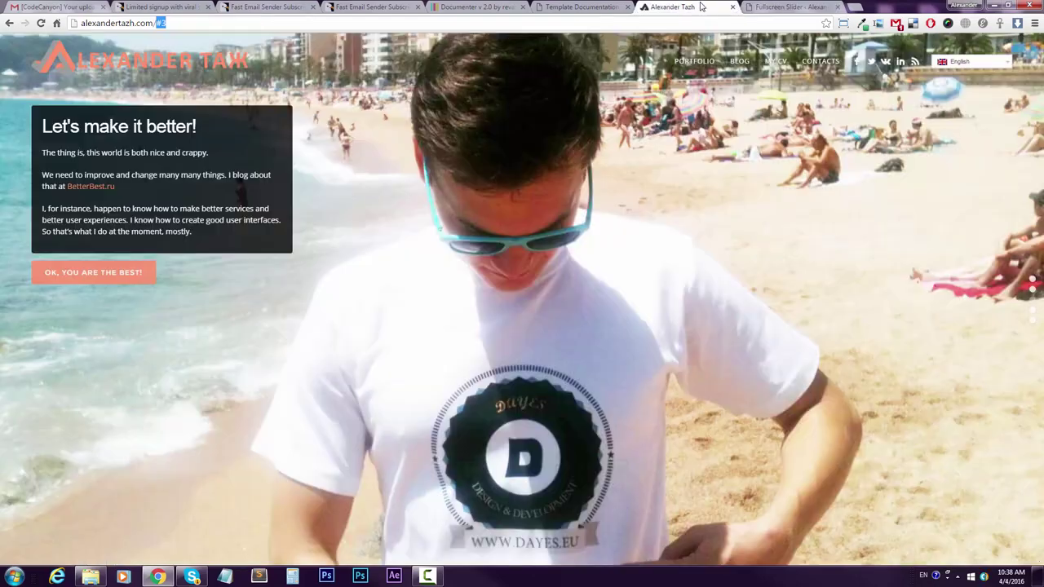
pyautogui.press('F5')
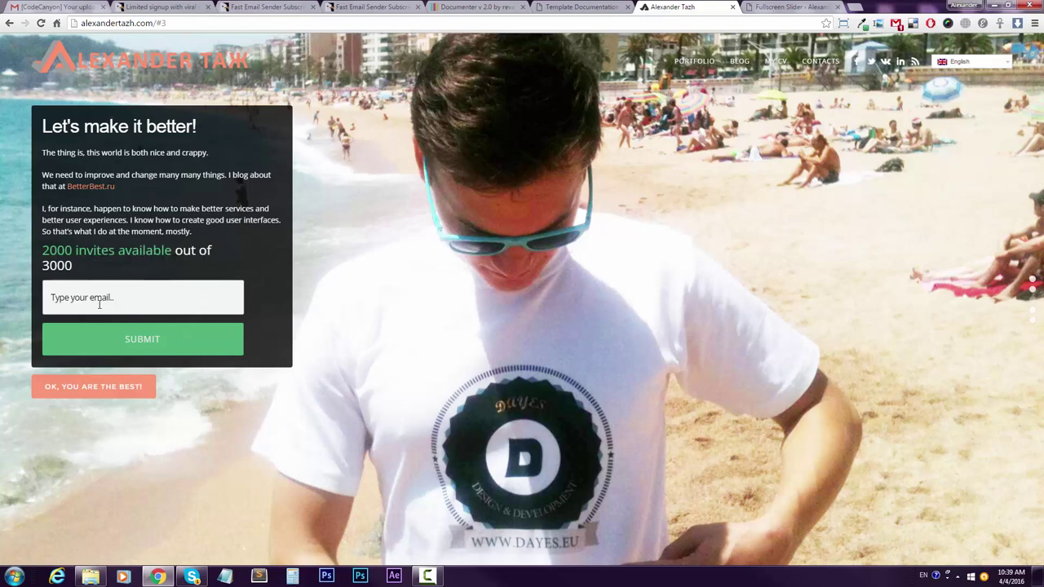
pyautogui.click(115, 300)
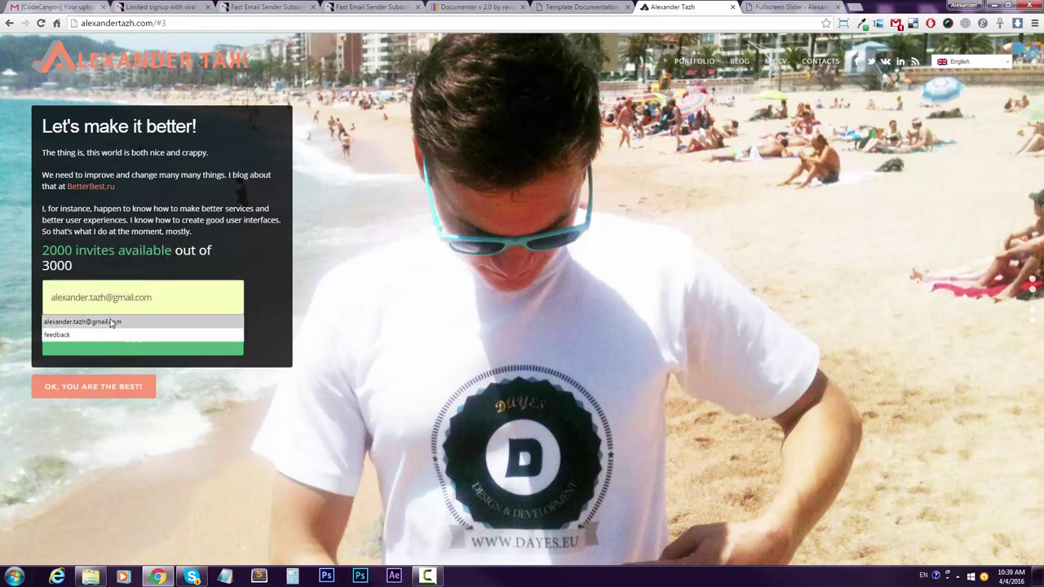
pyautogui.click(112, 322)
pyautogui.click(186, 345)
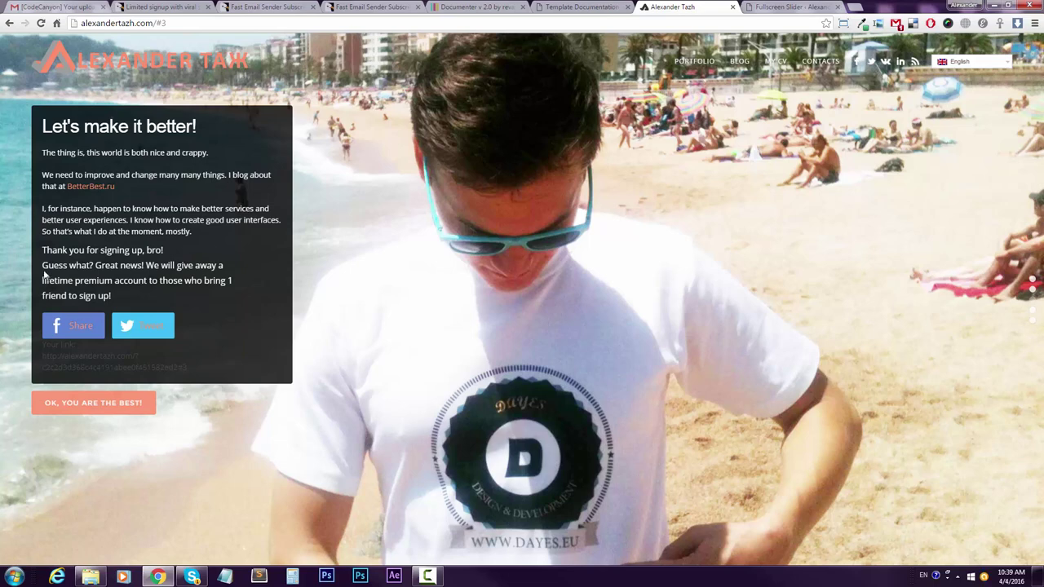
# - Highlight the thank-you message and the bring-1-friend promo text
pyautogui.moveTo(42, 251); pyautogui.dragTo(109, 266)
pyautogui.moveTo(43, 265); pyautogui.dragTo(170, 297)
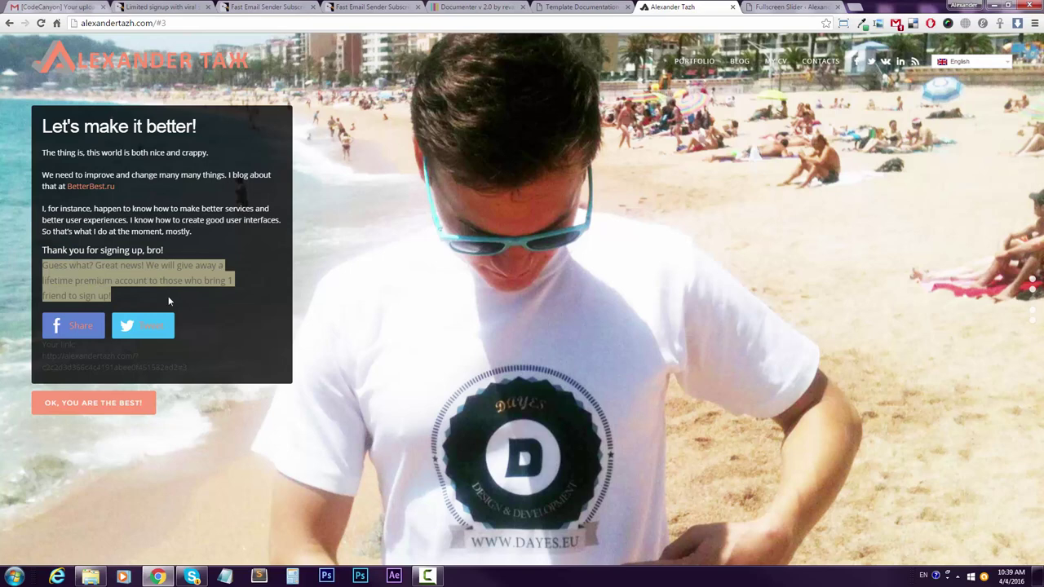
pyautogui.click(169, 301)
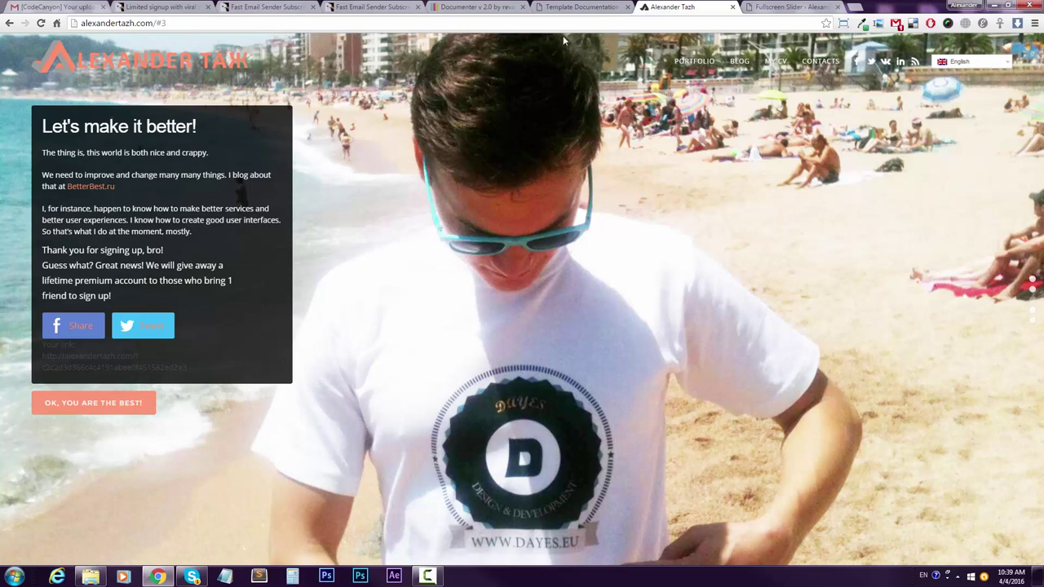
# - Review the signed-up users, see Goal completed users is empty, and return to Signed up users
pyautogui.click(772, 8)
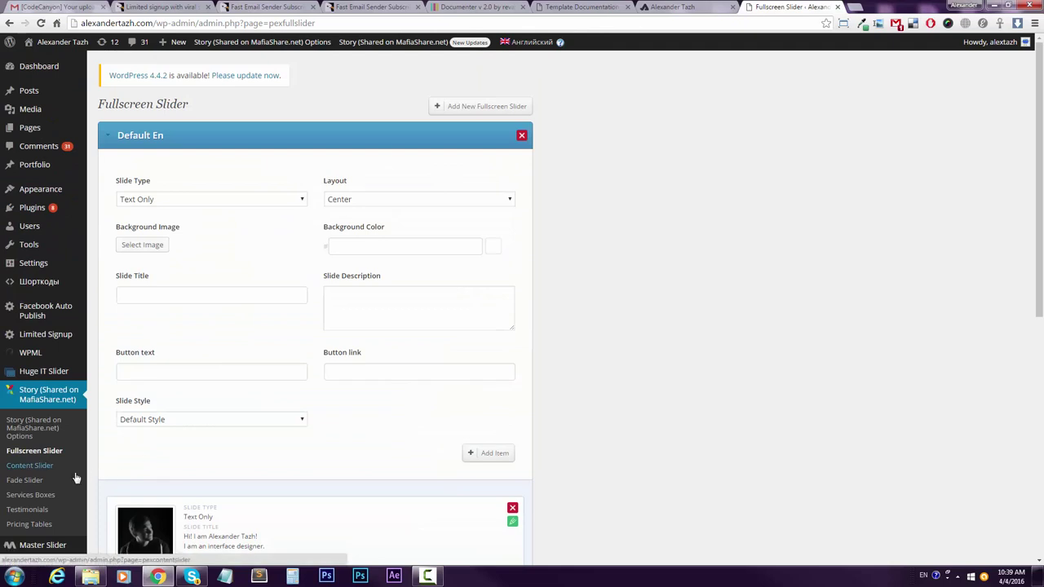
pyautogui.scroll(-2, 119, 435)
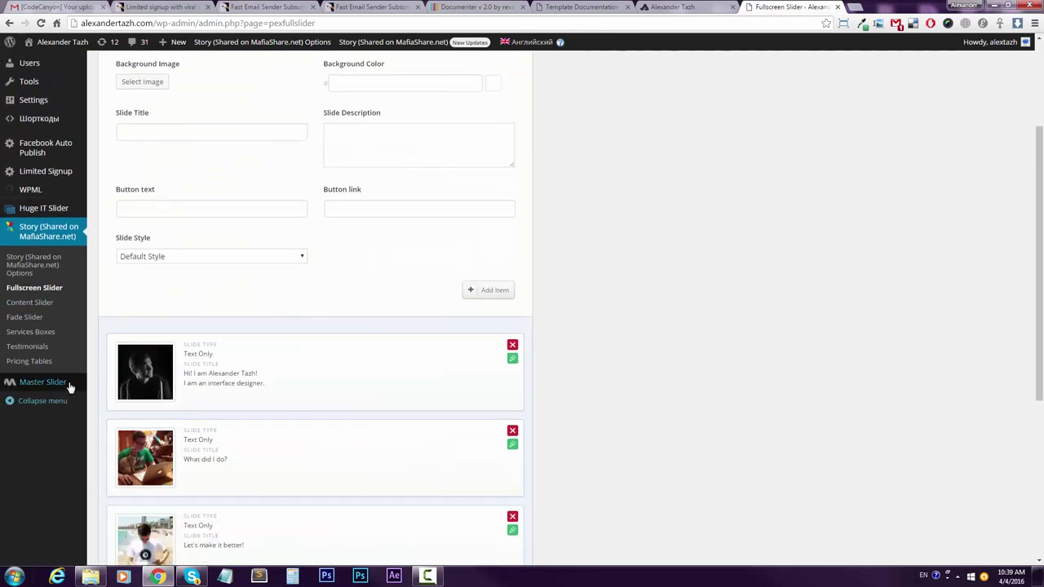
pyautogui.moveTo(45, 171)
pyautogui.click(120, 187)
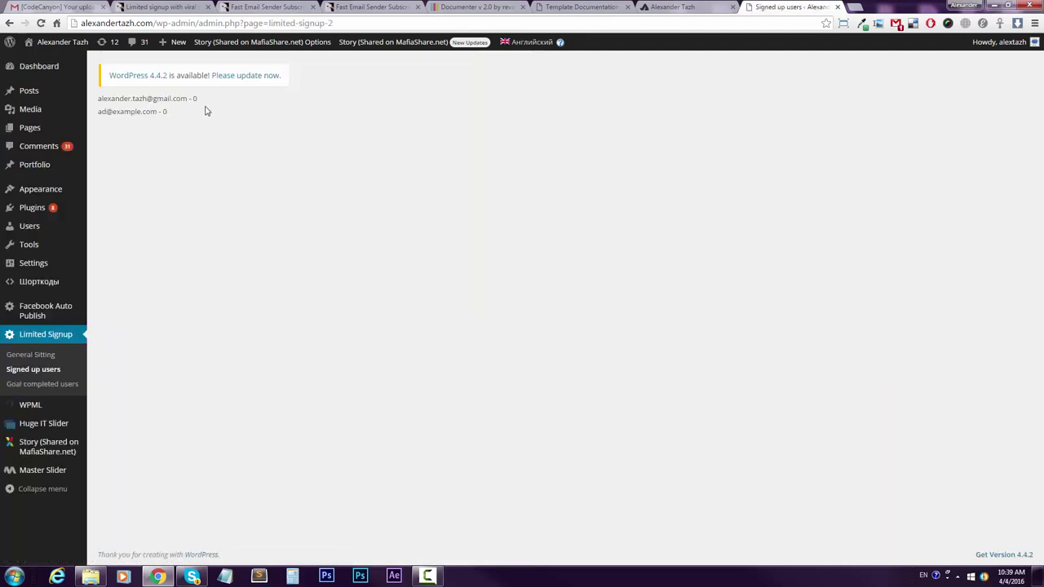
pyautogui.moveTo(198, 98); pyautogui.dragTo(96, 99)
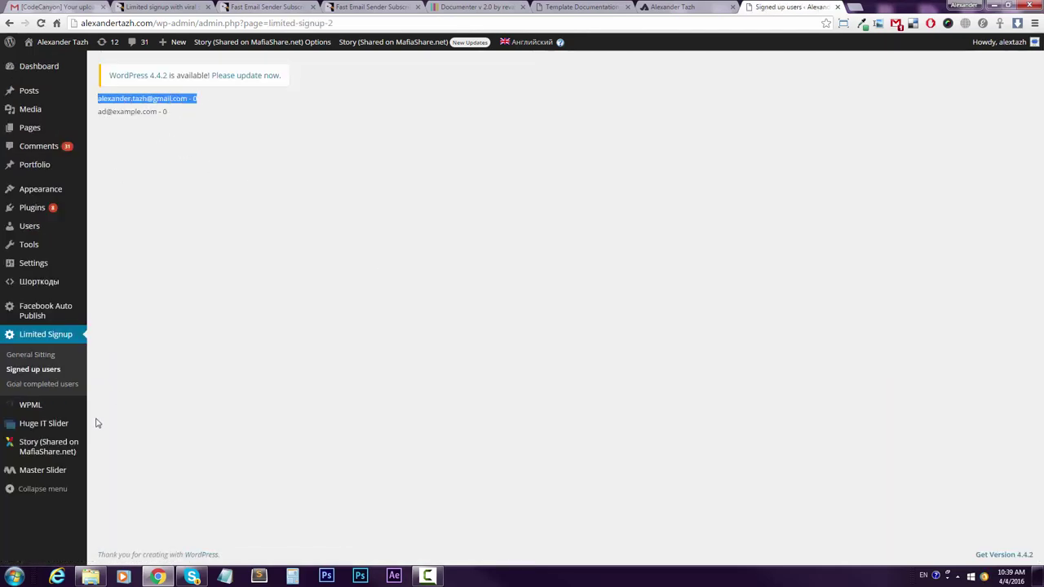
pyautogui.click(259, 102)
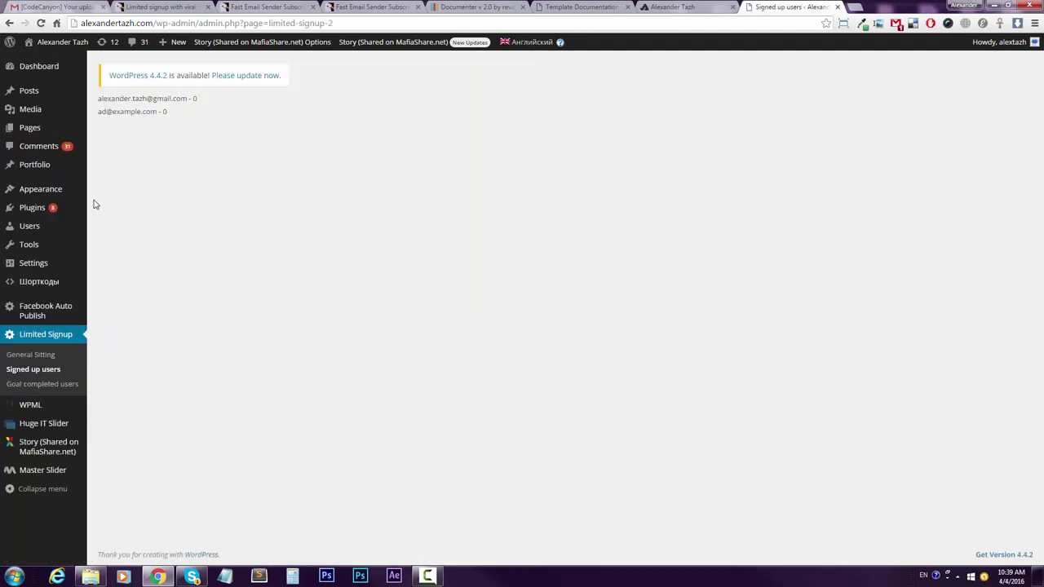
pyautogui.click(49, 393)
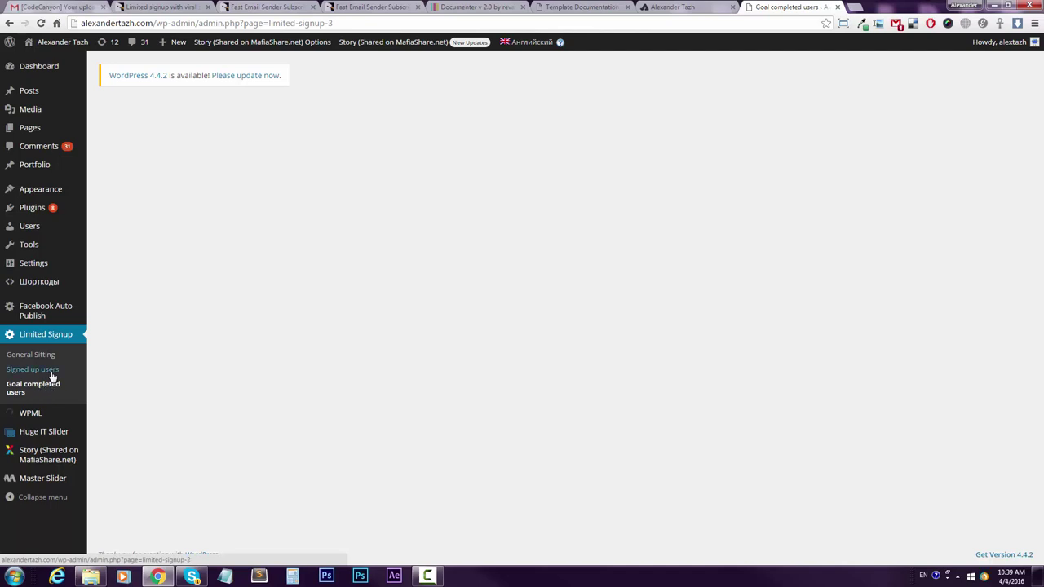
pyautogui.click(49, 371)
# - Preview the referral link's Facebook share window, widen it, then close it
pyautogui.click(688, 10)
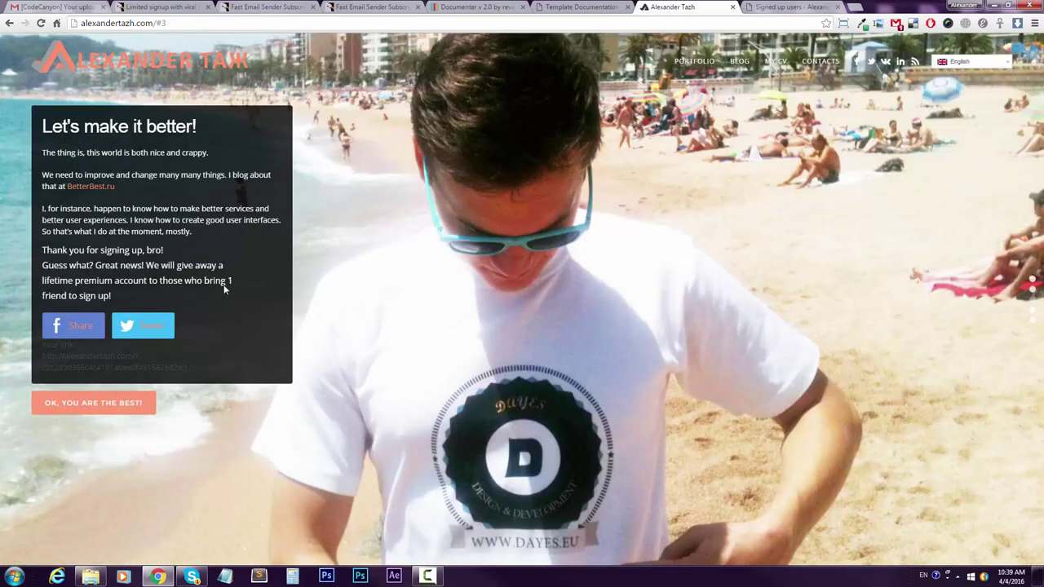
pyautogui.click(78, 326)
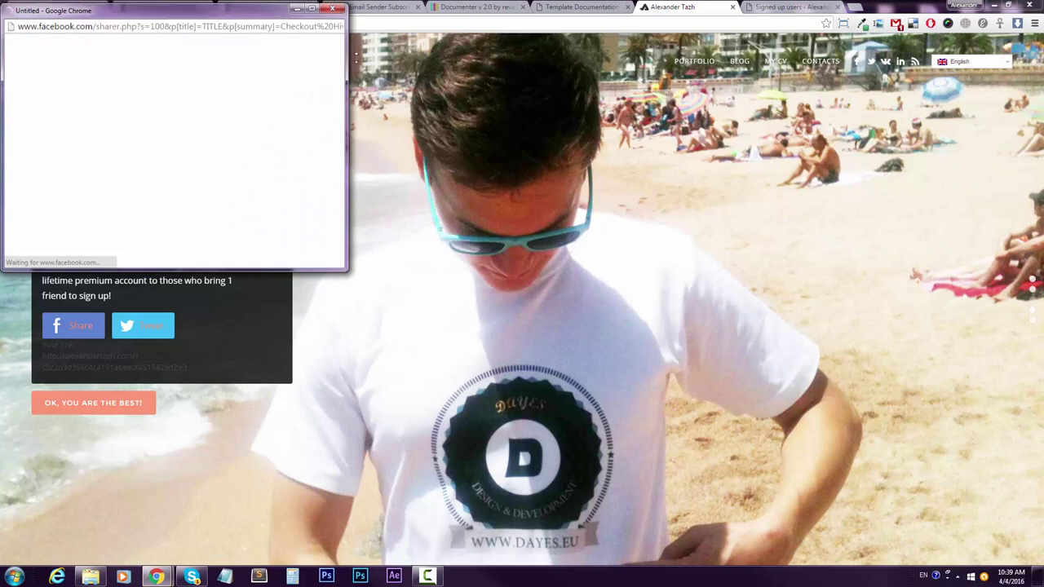
pyautogui.moveTo(257, 13); pyautogui.dragTo(258, 34)
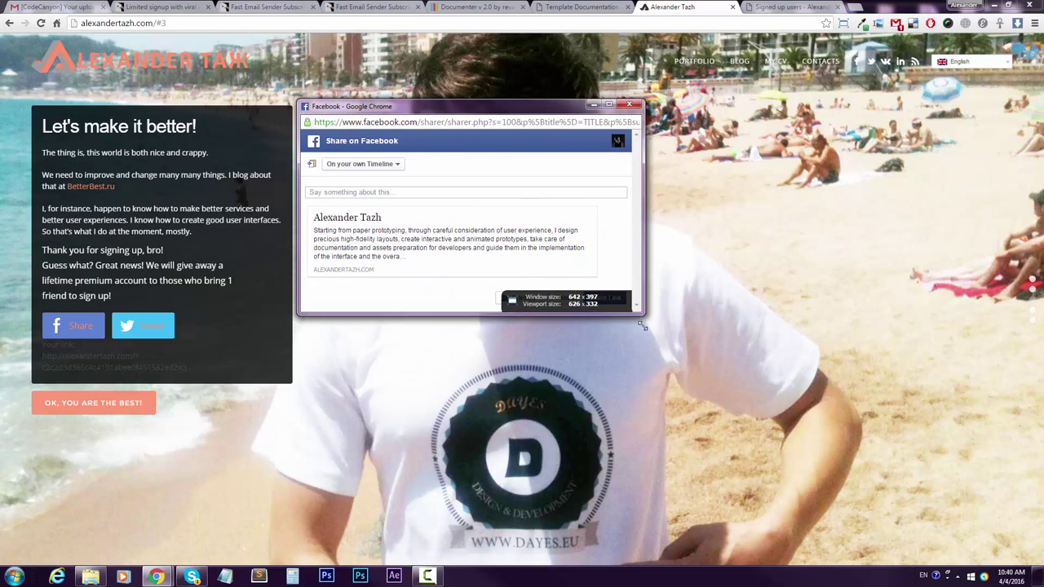
pyautogui.moveTo(638, 308); pyautogui.dragTo(668, 309)
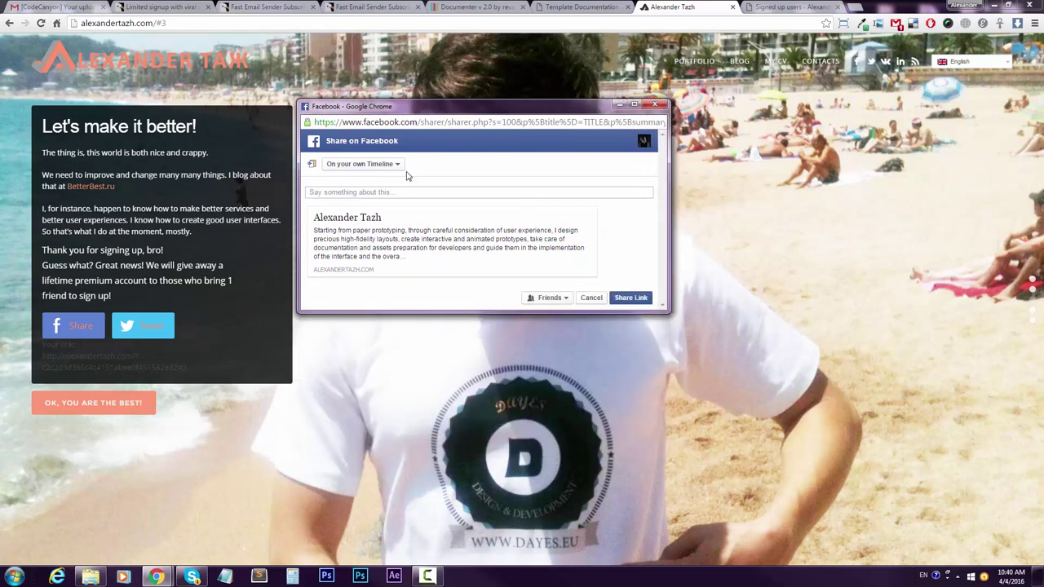
pyautogui.click(652, 107)
# - Open the prefilled referral tweet and compare it with the Twitter share post setting in General settings
pyautogui.click(142, 325)
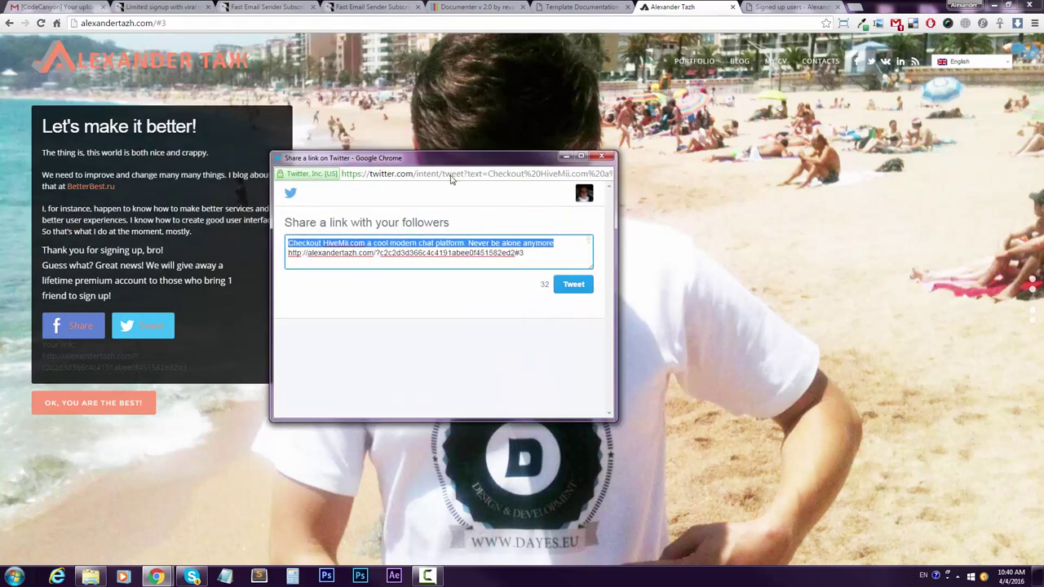
pyautogui.click(570, 261)
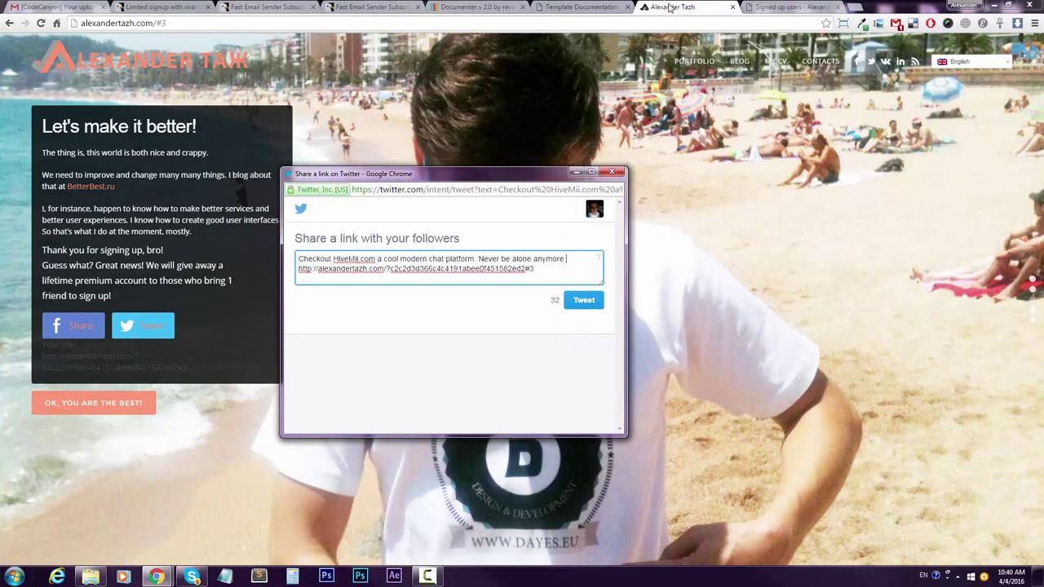
pyautogui.click(767, 10)
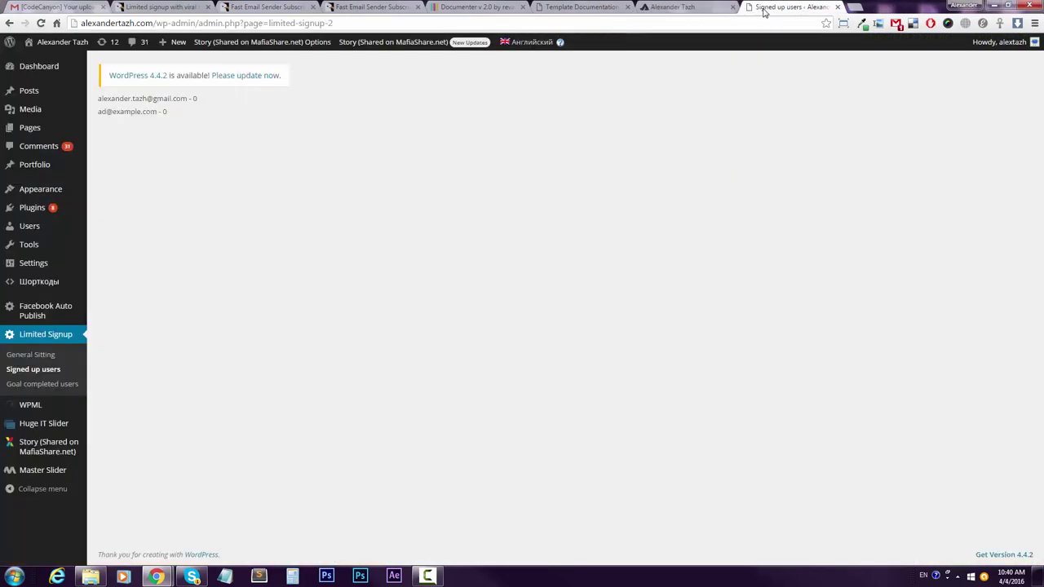
pyautogui.click(40, 356)
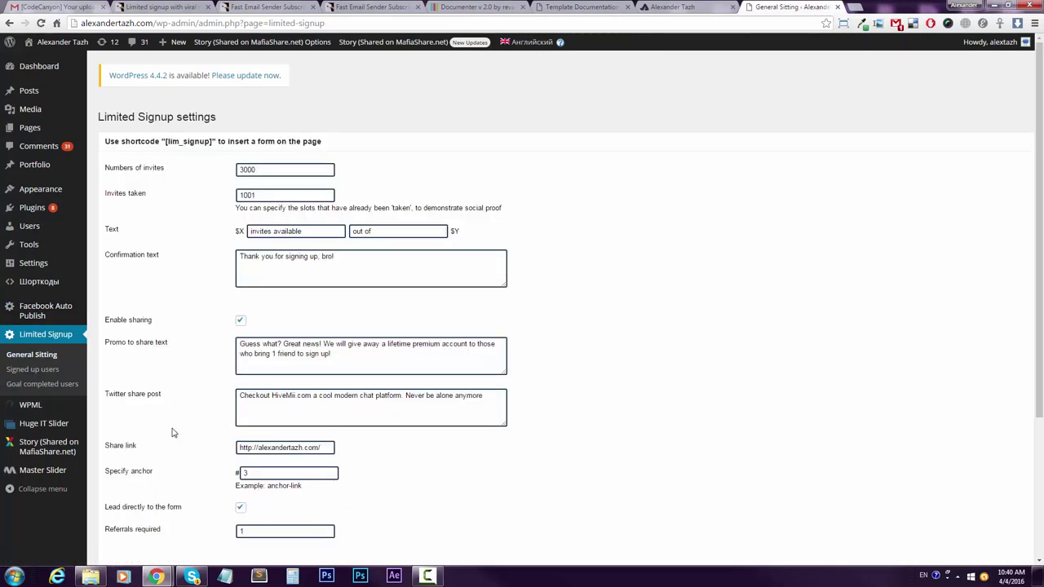
pyautogui.tripleClick(407, 404)
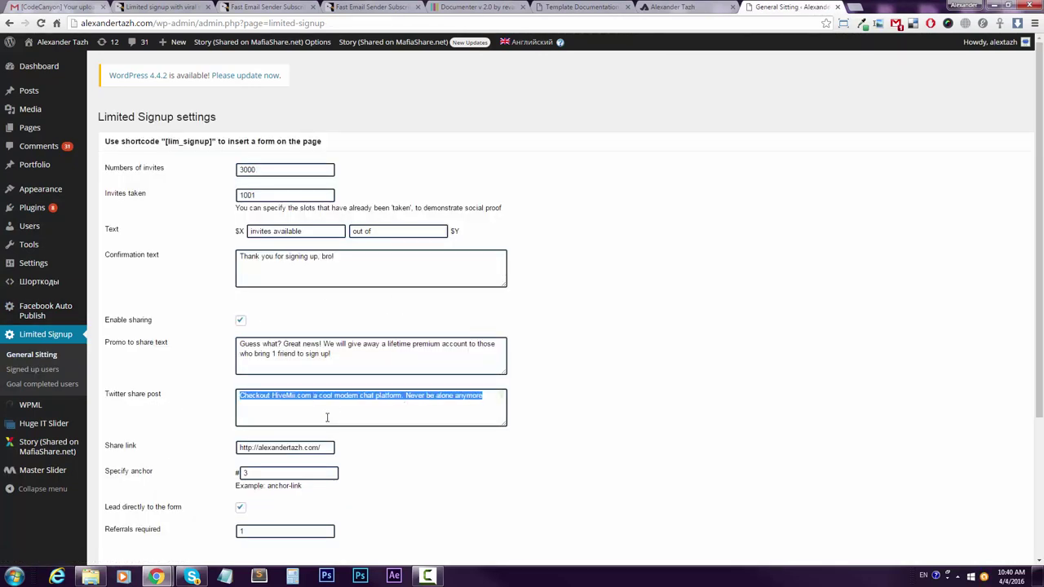
pyautogui.click(721, 195)
pyautogui.click(677, 10)
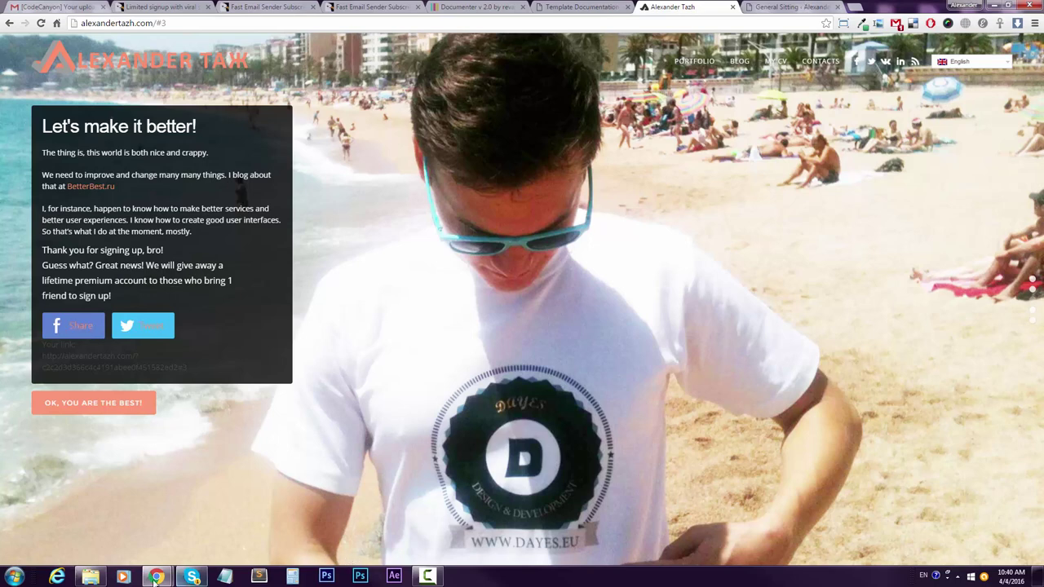
# - Post the referral tweet from the Twitter popup and follow the link in the posted tweet
pyautogui.moveTo(157, 576)
pyautogui.click(217, 525)
pyautogui.click(584, 301)
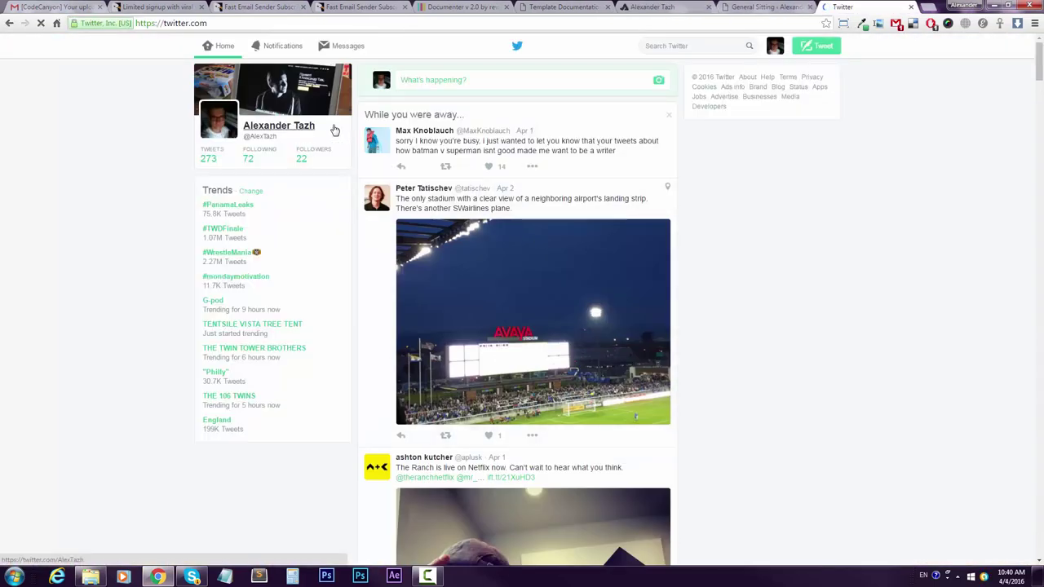
pyautogui.scroll(-2, 576, 366)
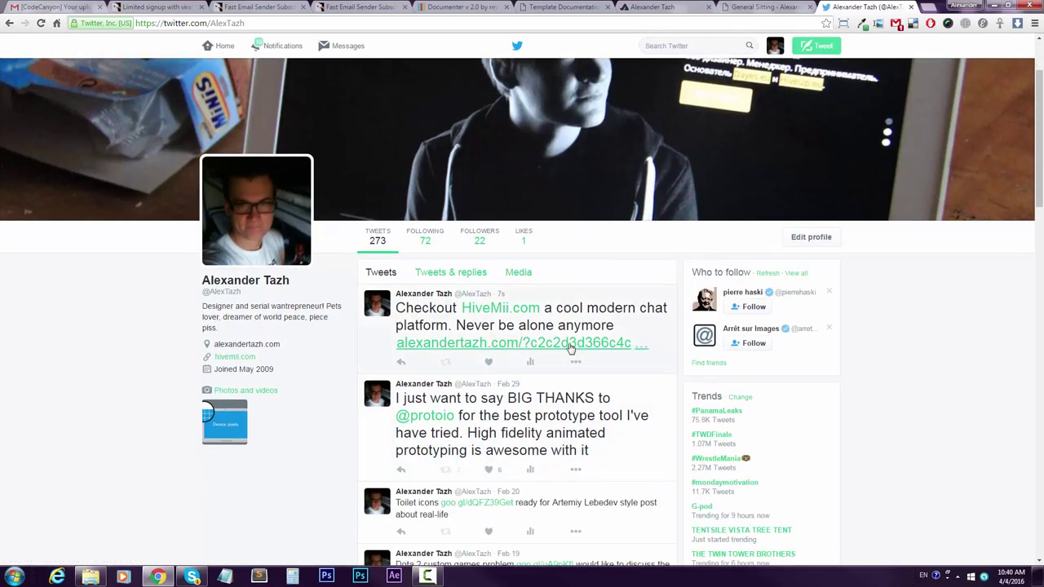
pyautogui.click(570, 345)
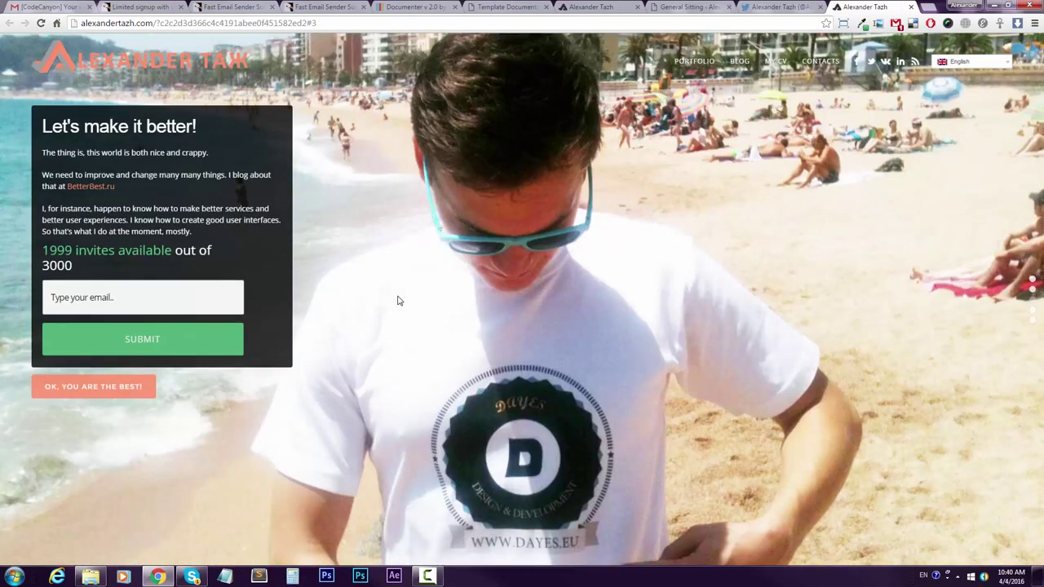
# - Submit a new email address on the referral landing page and review the thank-you message
pyautogui.click(72, 299)
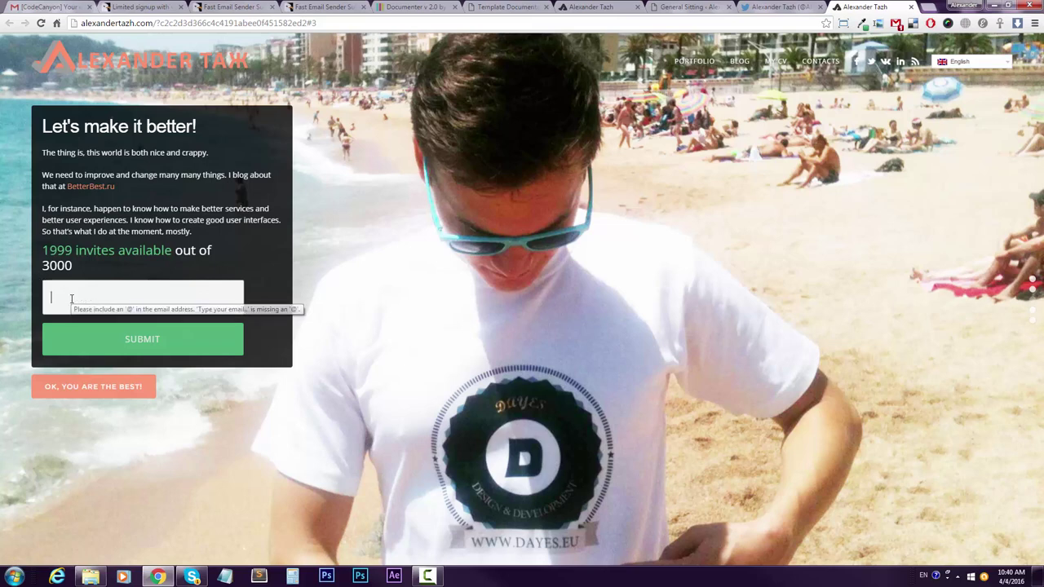
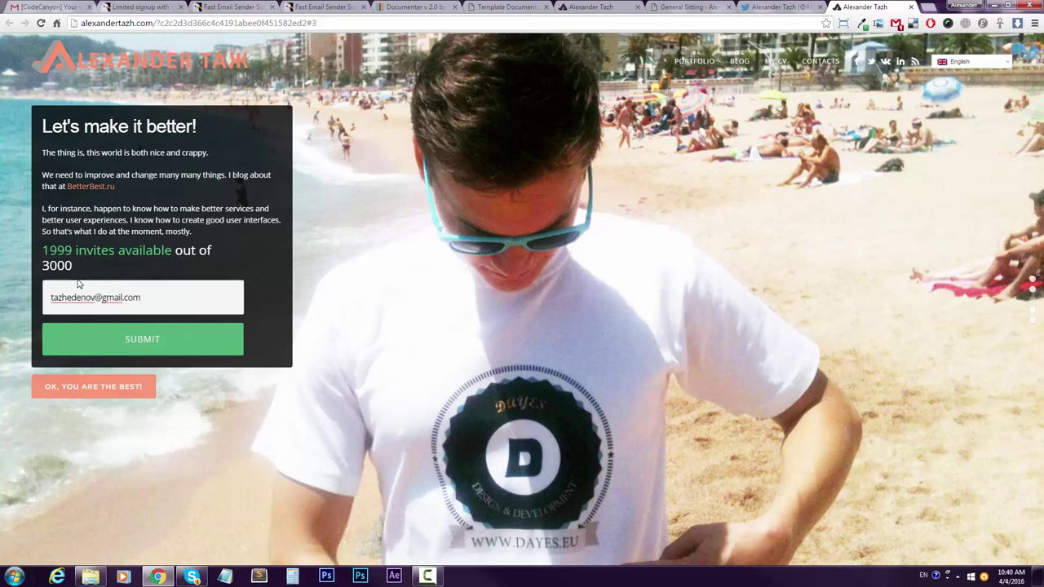
pyautogui.click(129, 339)
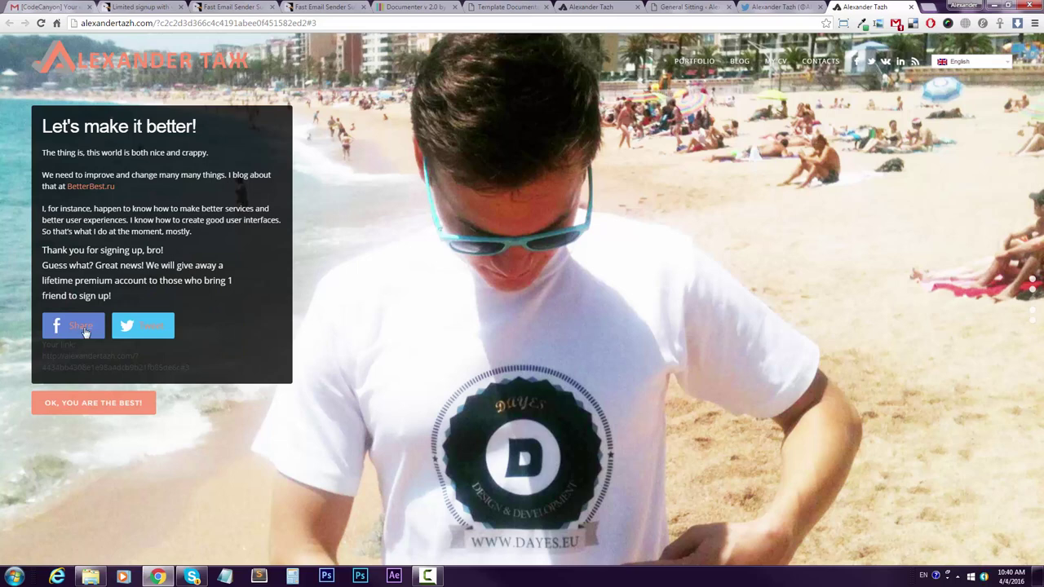
pyautogui.moveTo(42, 248); pyautogui.dragTo(208, 346)
pyautogui.click(209, 342)
# - Open Limited Signup's Goal completed users and highlight the entry showing one referral
pyautogui.click(700, 15)
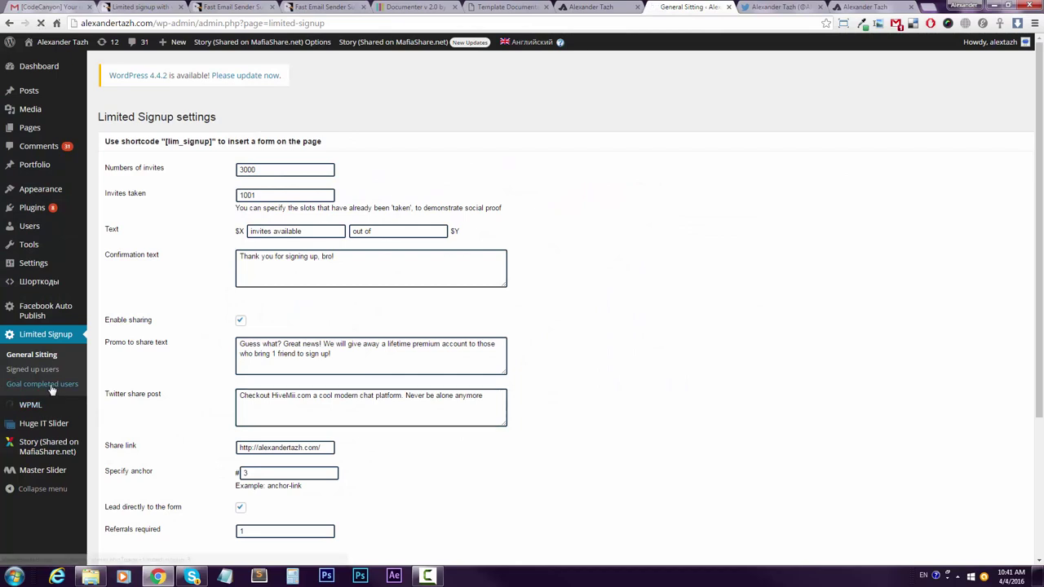
pyautogui.click(36, 388)
pyautogui.moveTo(98, 97); pyautogui.dragTo(208, 96)
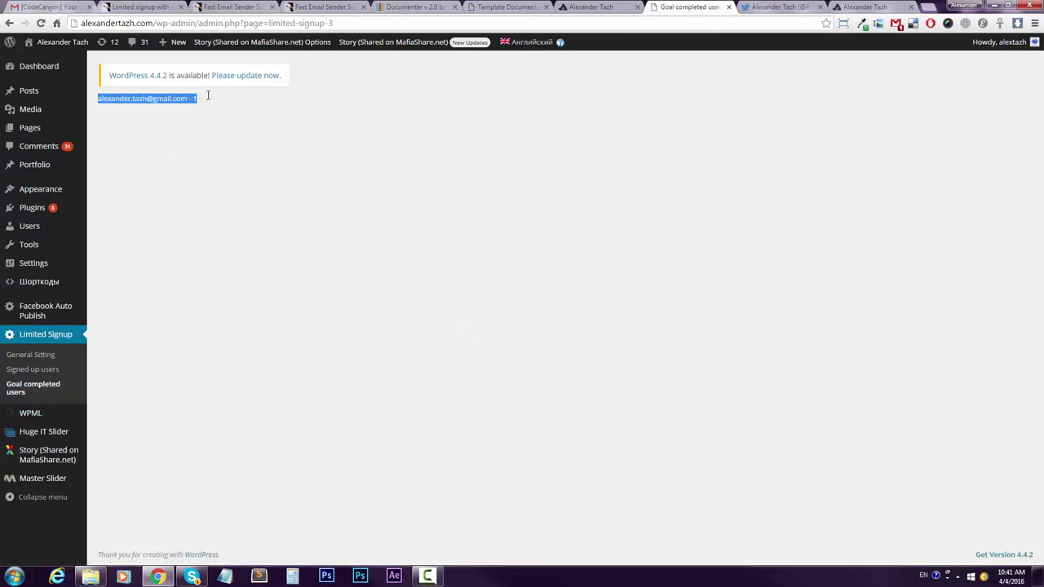
pyautogui.click(201, 108)
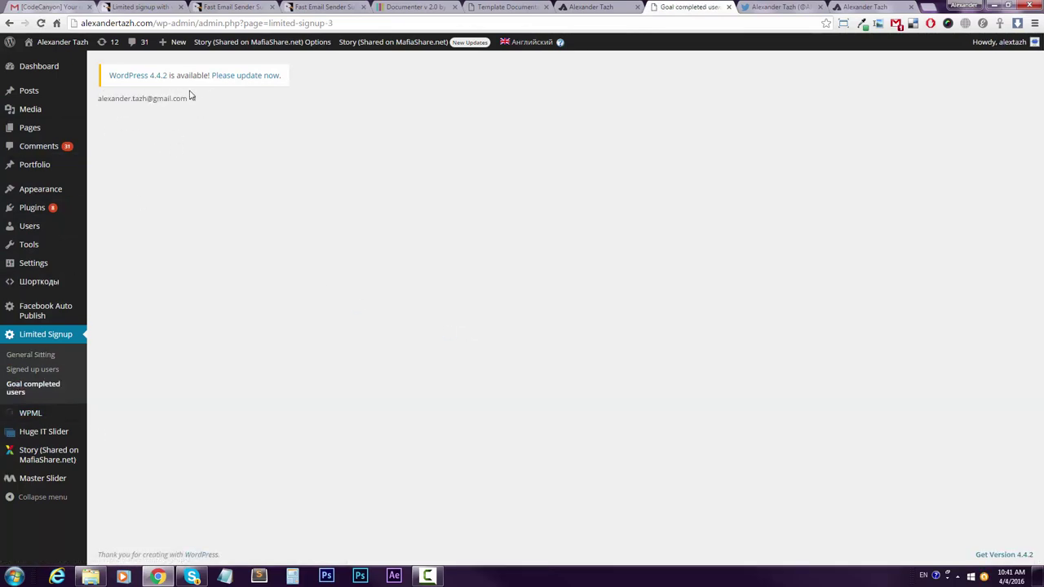
pyautogui.tripleClick(186, 99)
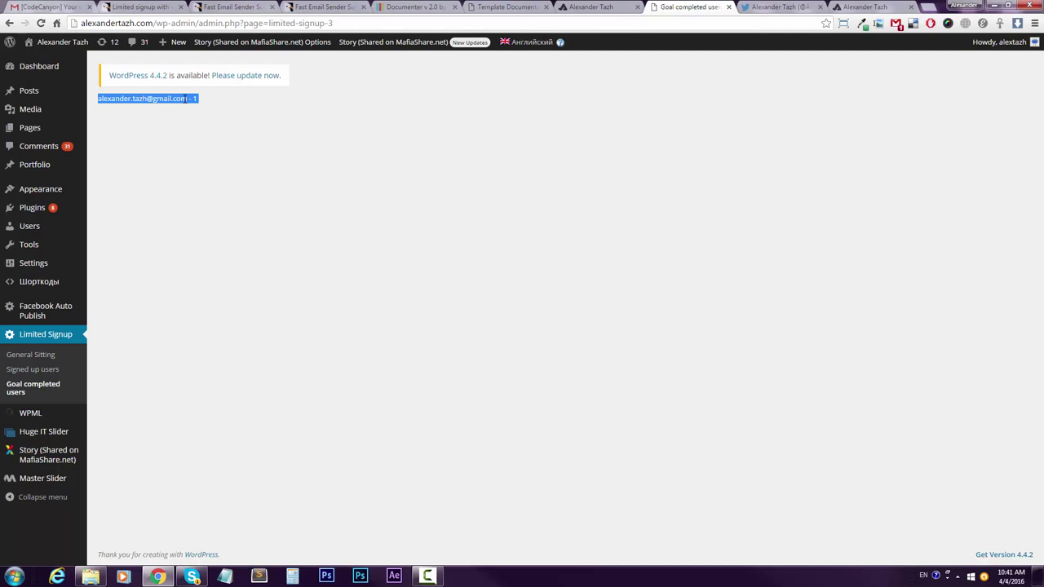
pyautogui.click(186, 148)
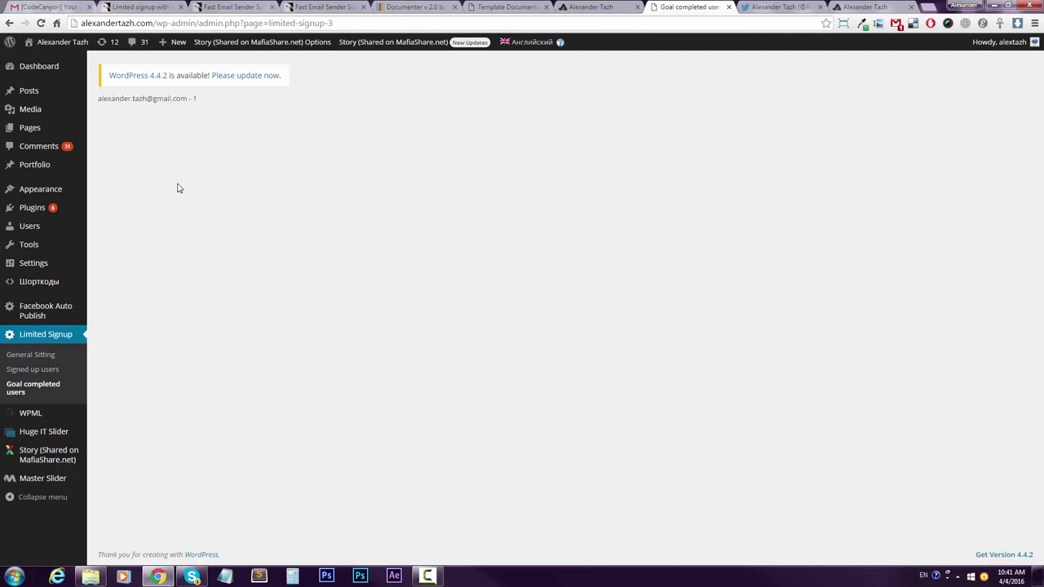